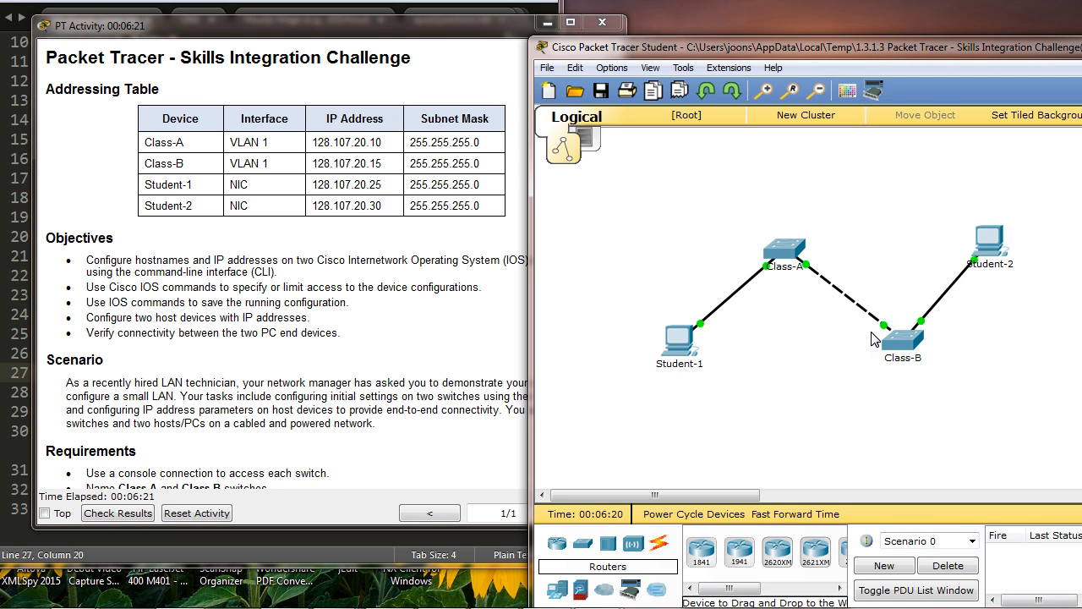
Step: Review the addressing table, objectives and requirements in the Skills Integration Challenge instructions
click(778, 396)
mouse_move(791, 258)
drag(469, 25, 1016, 7)
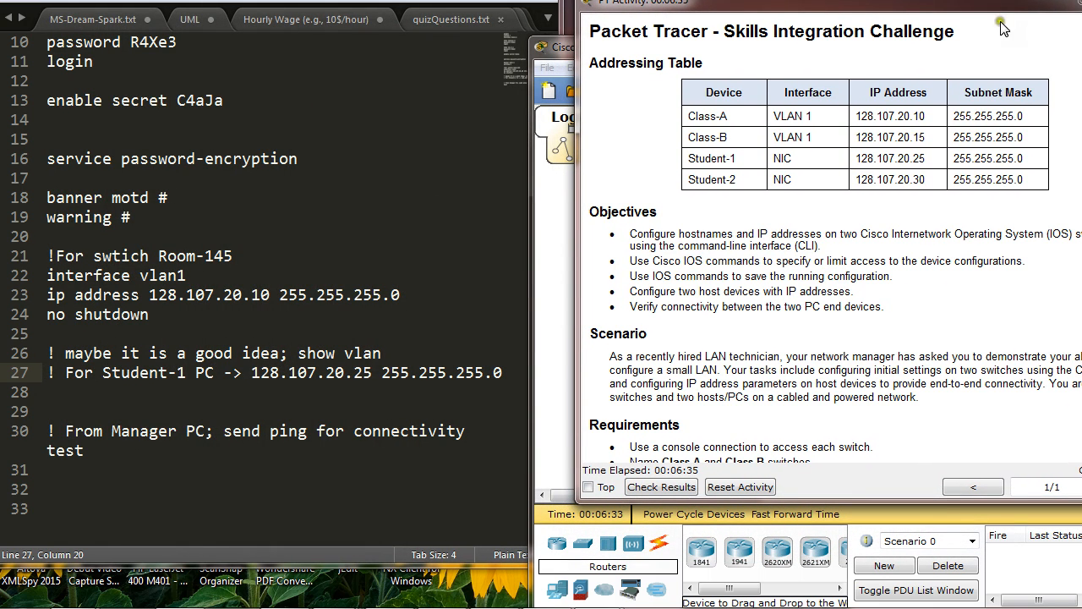
drag(883, 6, 882, 10)
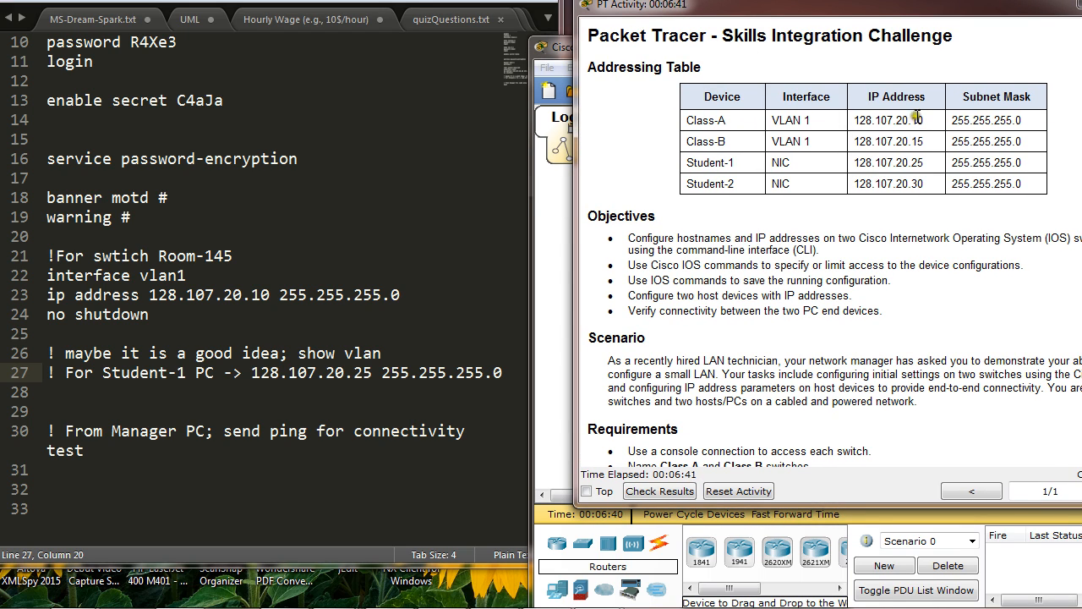
drag(876, 19, 737, 20)
click(954, 48)
mouse_move(1081, 40)
mouse_down()
mouse_move(895, 12)
mouse_move(901, 1)
mouse_move(948, 34)
mouse_move(1076, 85)
mouse_move(1081, 46)
mouse_up()
drag(827, 17, 687, 6)
scroll(692, 179, down, 5)
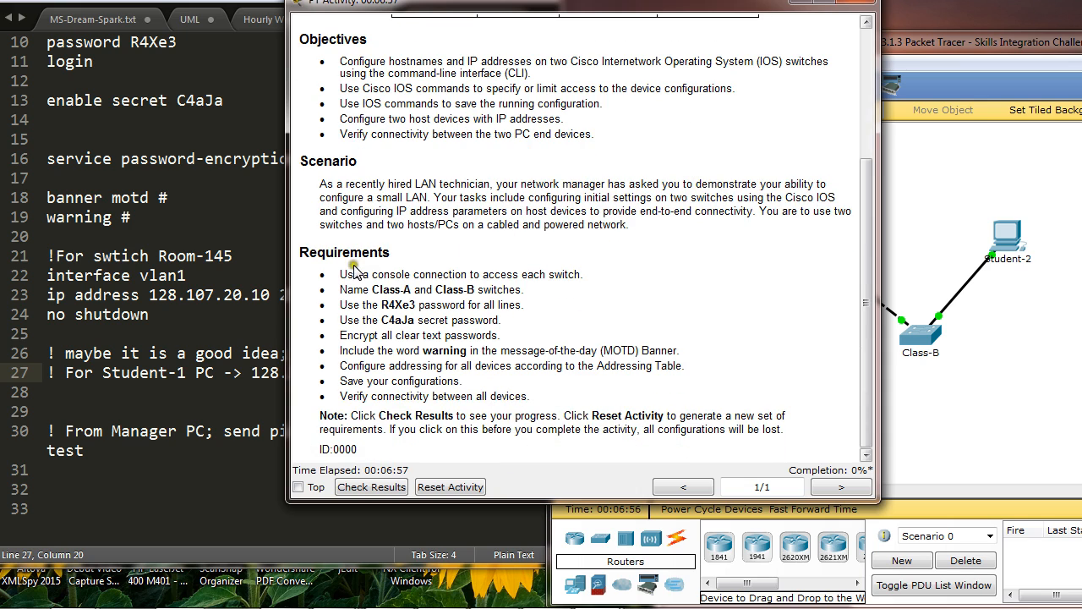
drag(340, 274, 558, 395)
Step: Try to open the Class-A switch's configuration directly from the topology
drag(940, 41, 943, 17)
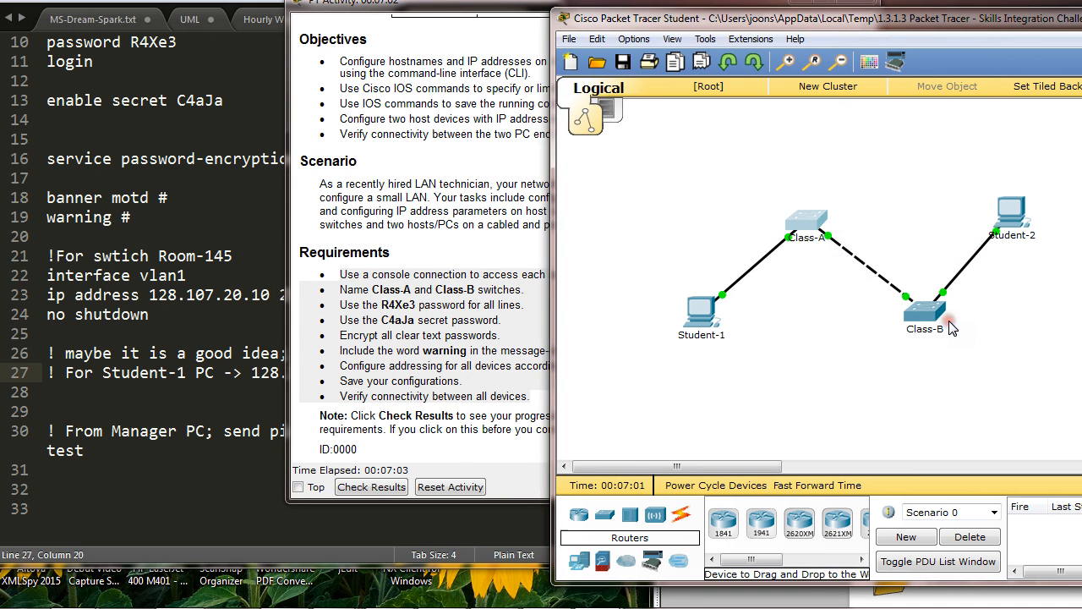
click(814, 229)
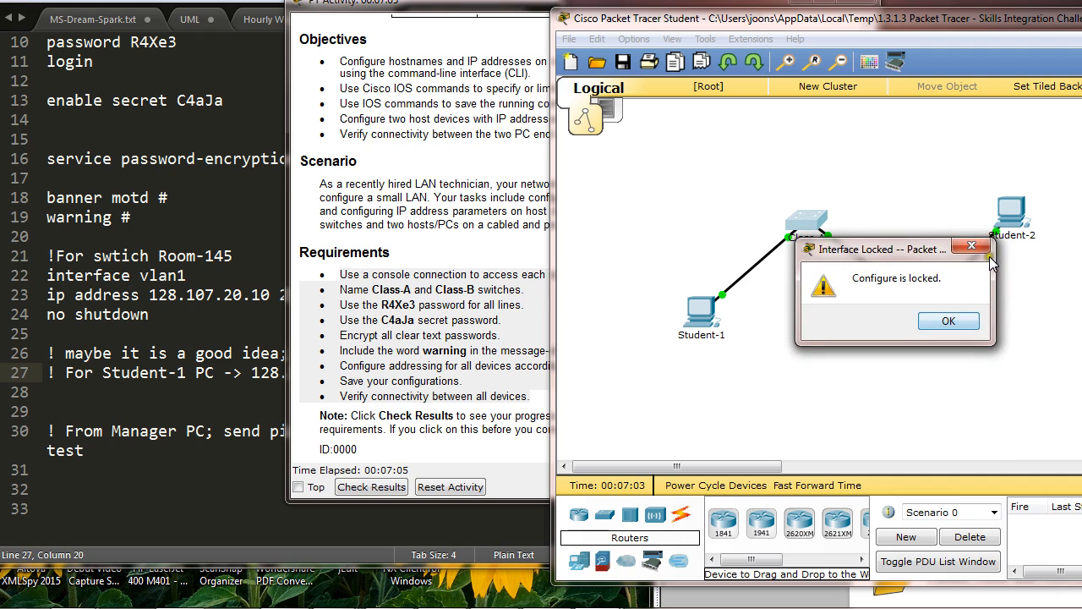
click(958, 320)
click(896, 319)
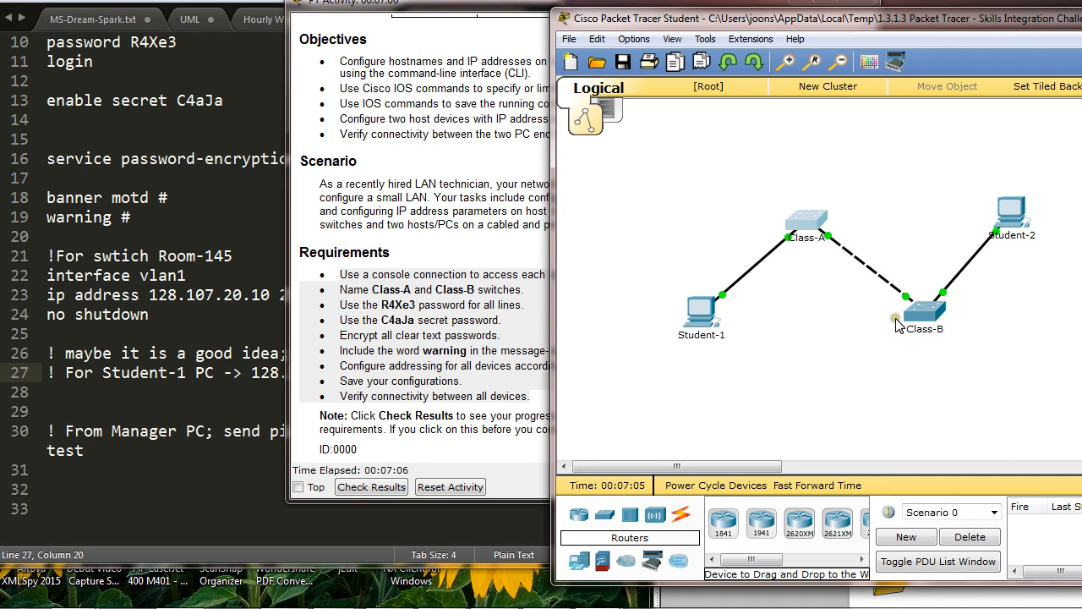
click(685, 312)
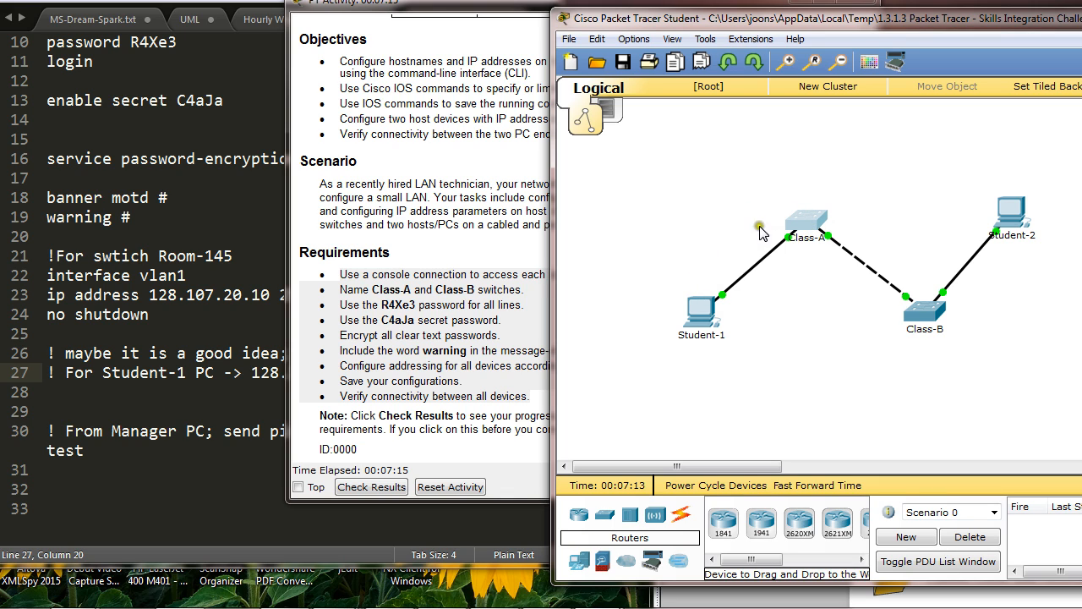
Step: Connect Student-1 to the Class-A switch with a console cable
click(685, 513)
click(761, 523)
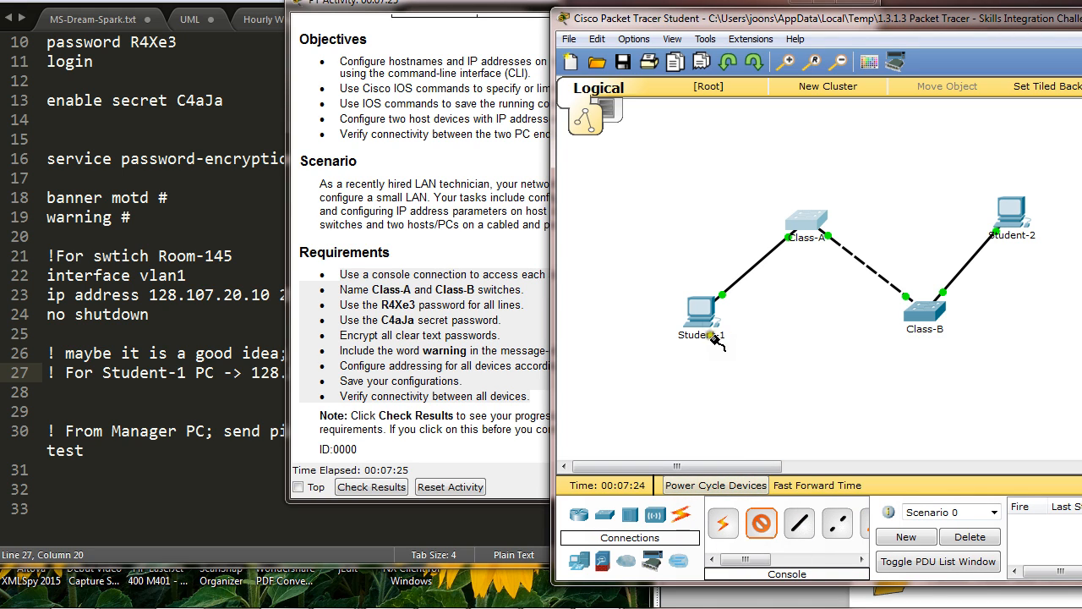
click(703, 311)
click(744, 311)
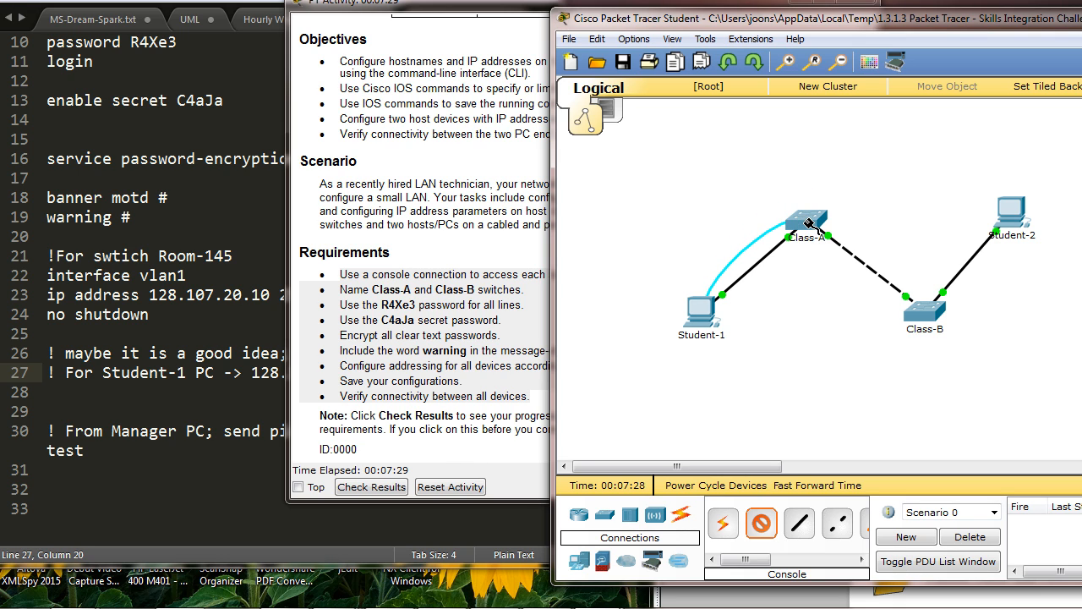
click(809, 222)
click(850, 8)
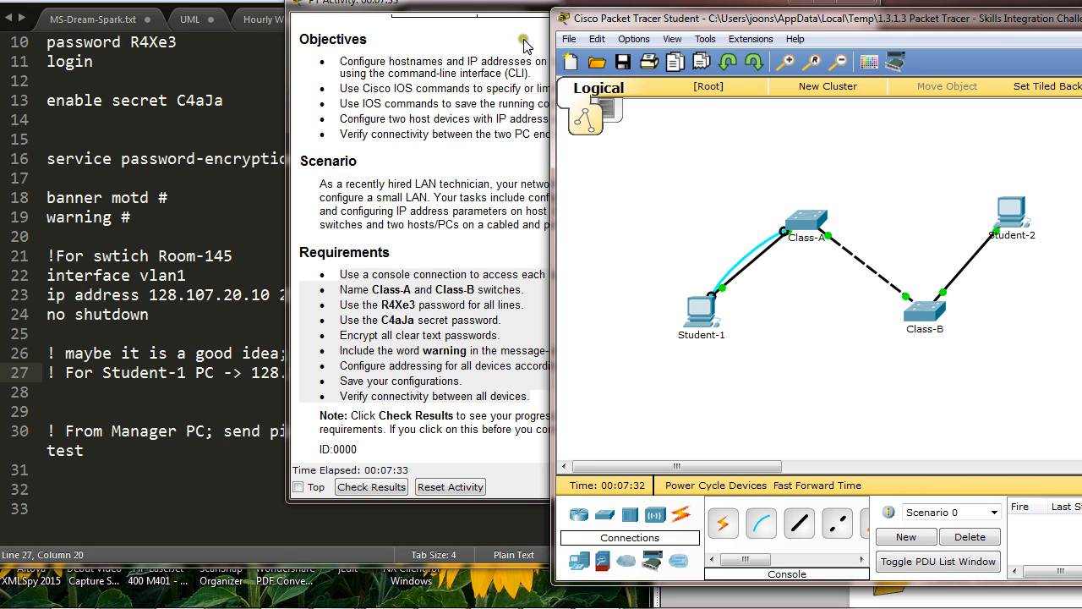
Step: Open a terminal on Student-1 with the default 9600-baud port settings and start the switch's command-line session
drag(799, 18, 838, 6)
click(734, 311)
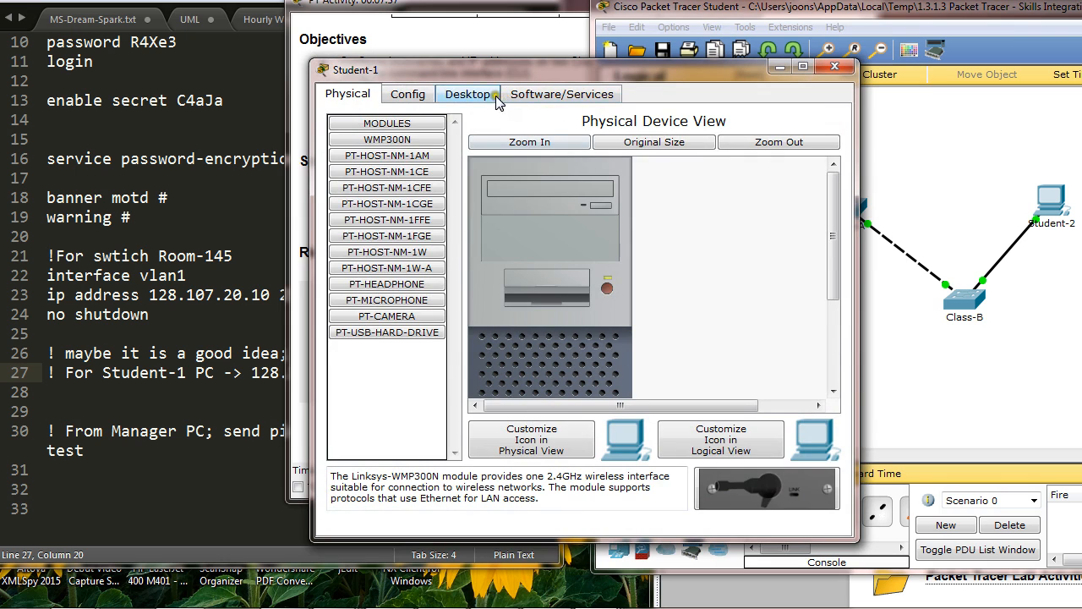
click(484, 95)
click(569, 165)
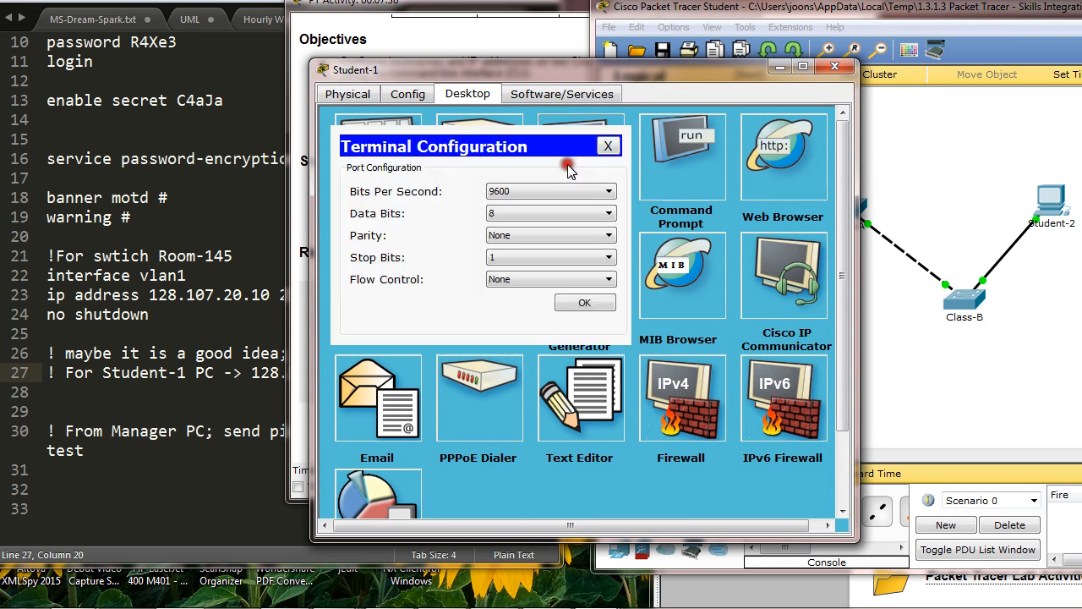
click(586, 303)
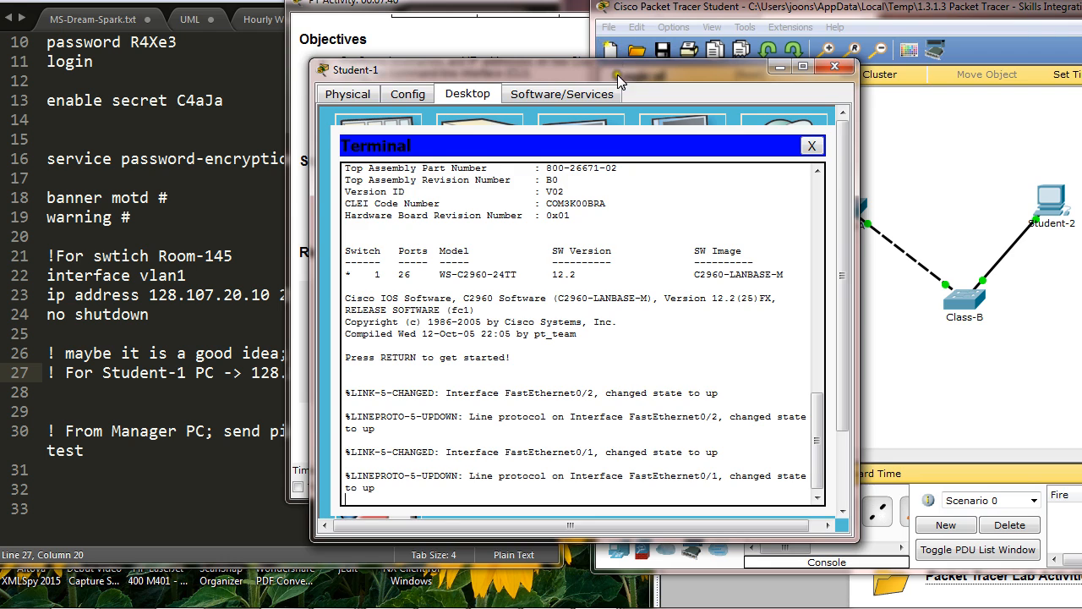
drag(617, 74, 877, 40)
key(Return)
key(Return)
key(Return)
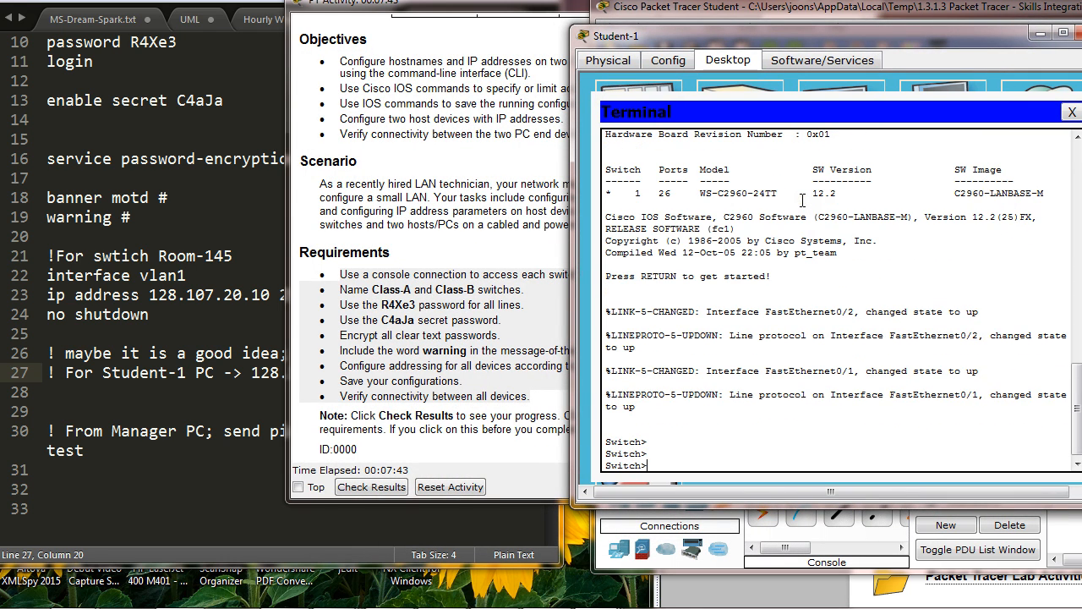
Step: Enter privileged and global configuration mode on the switch and set its hostname to Class-A
click(431, 6)
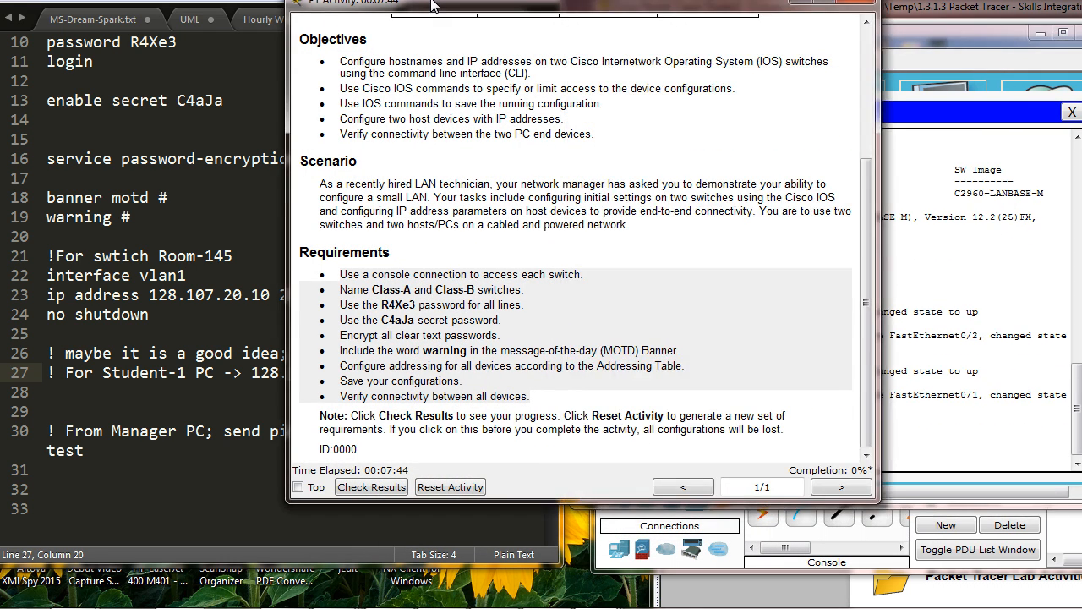
click(430, 292)
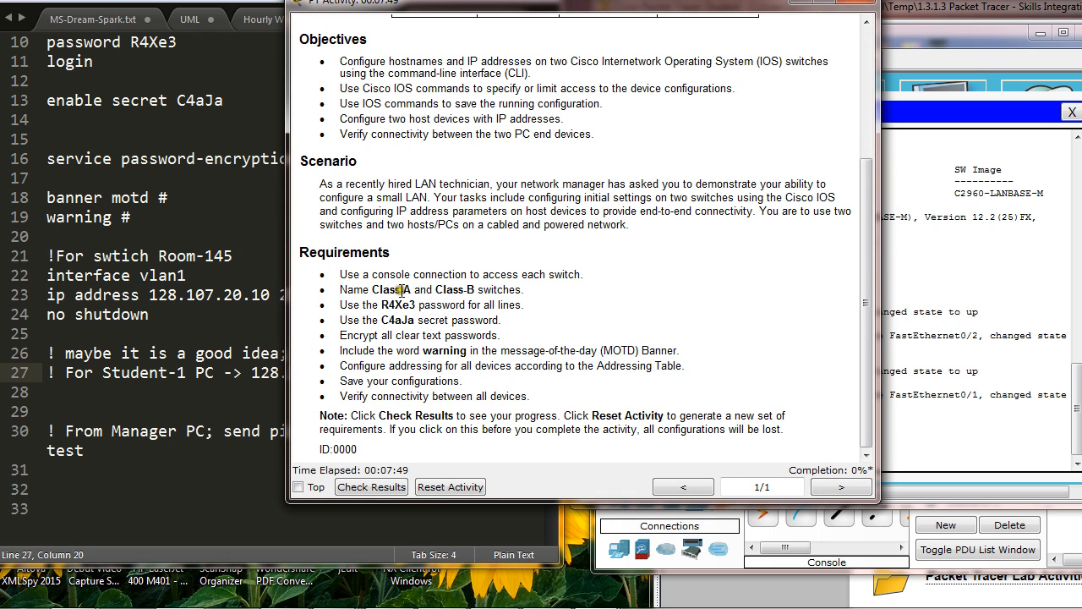
drag(898, 34, 881, 48)
key(alt+Tab)
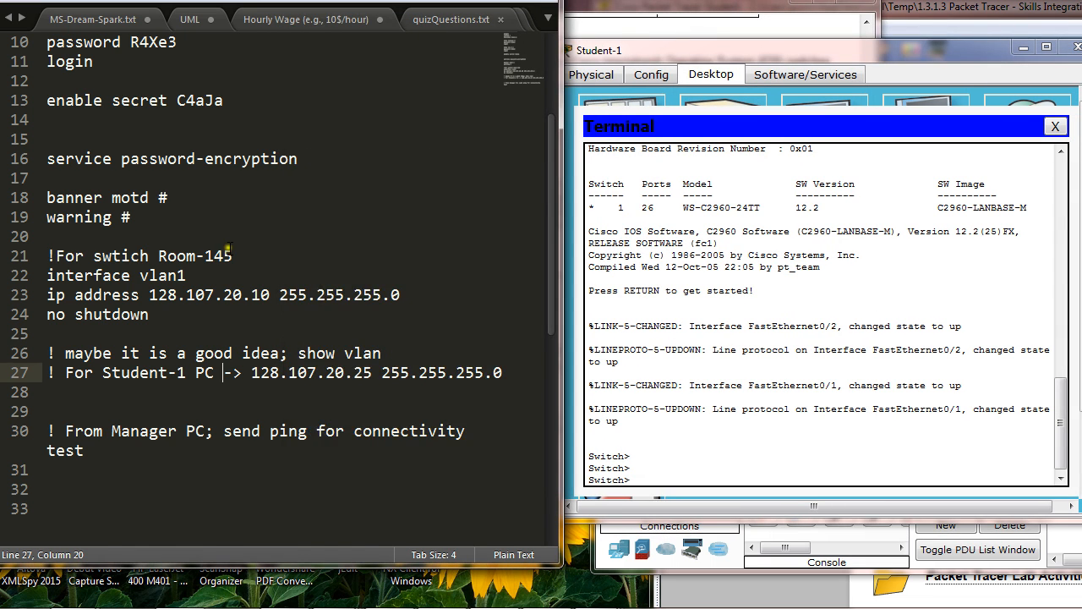
scroll(229, 248, up, 3)
click(695, 314)
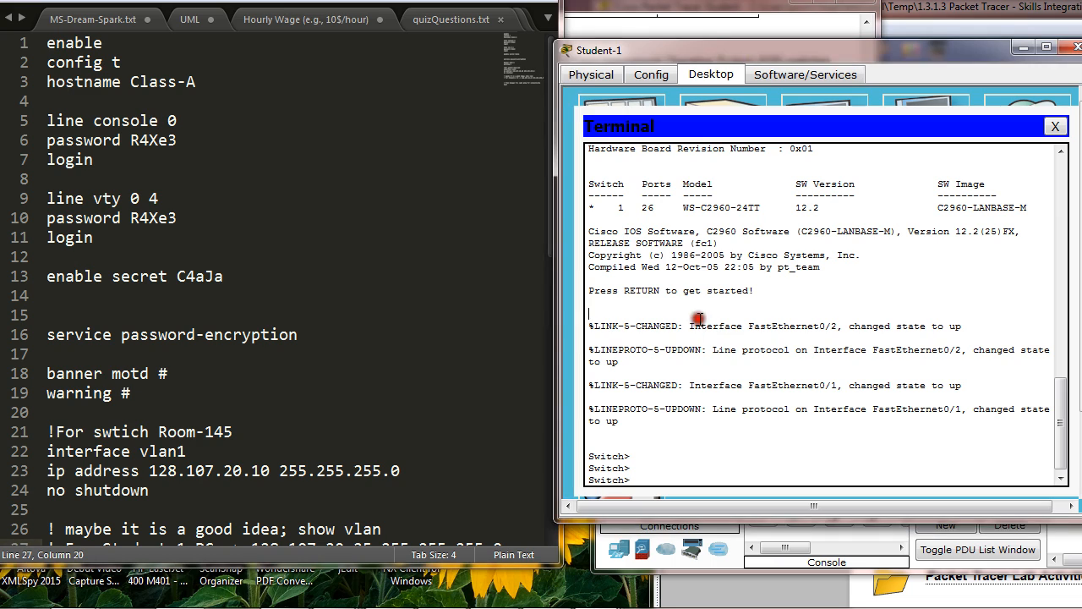
text(enable)
key(Return)
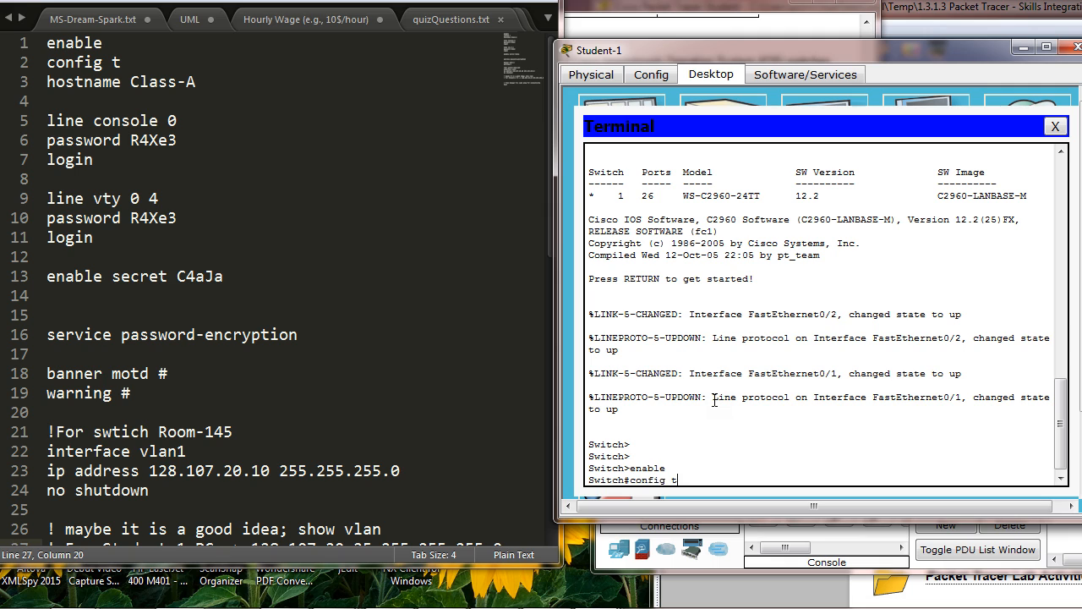
key(Return)
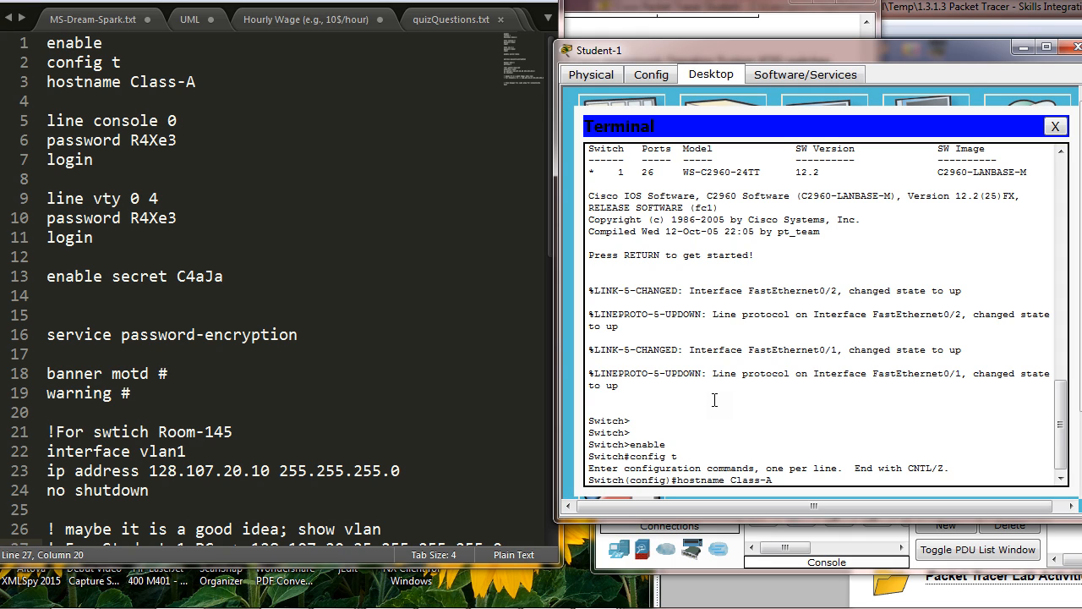
key(Return)
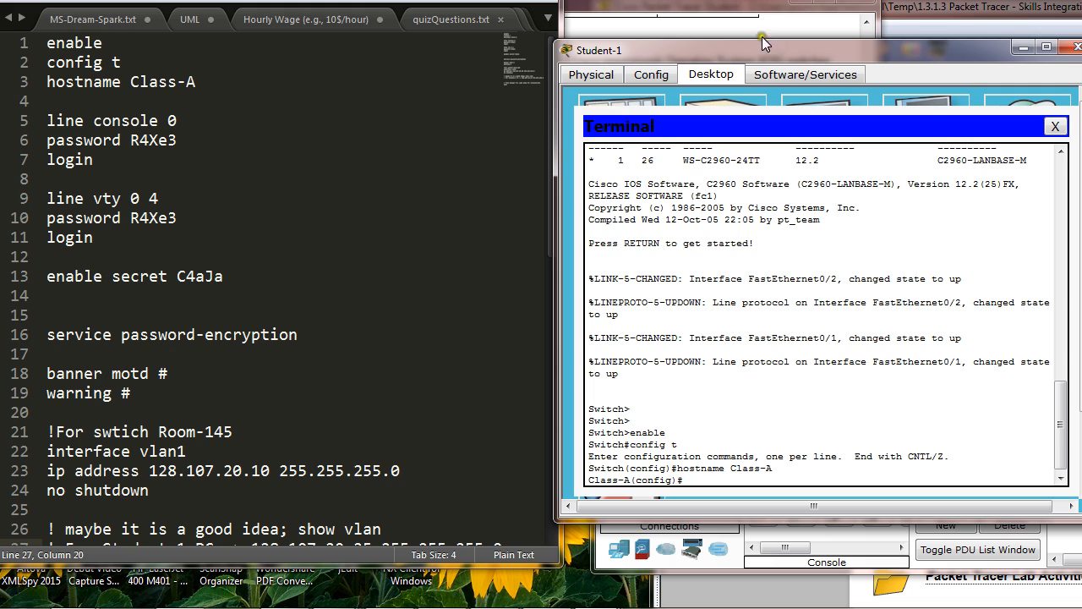
Step: Check the activity's completion percentage and the switch naming requirement against the hostname set in the terminal
drag(739, 53, 463, 81)
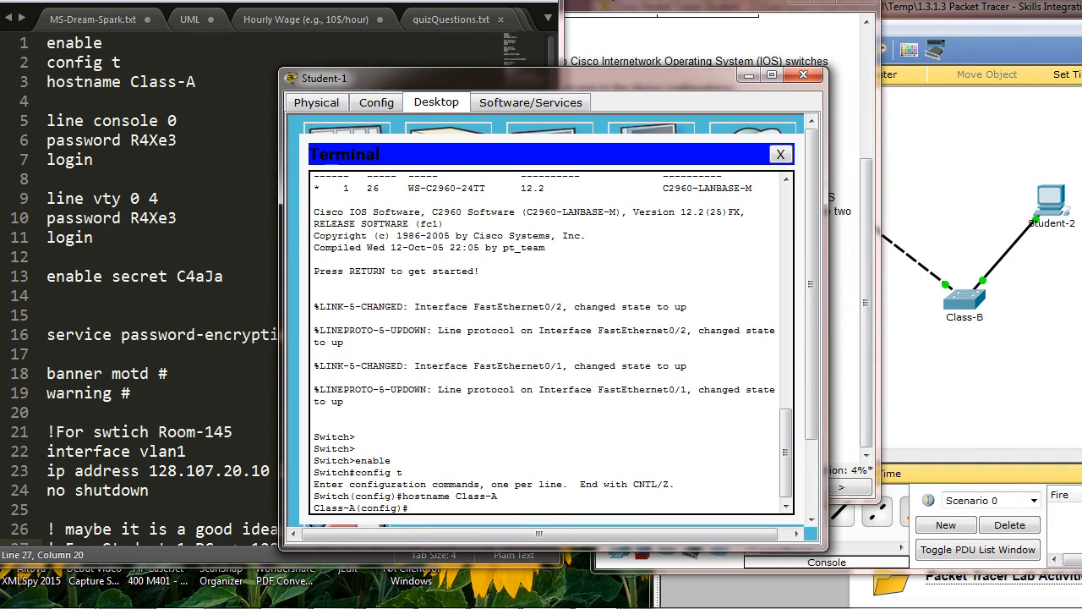
click(617, 6)
drag(618, 7, 830, 19)
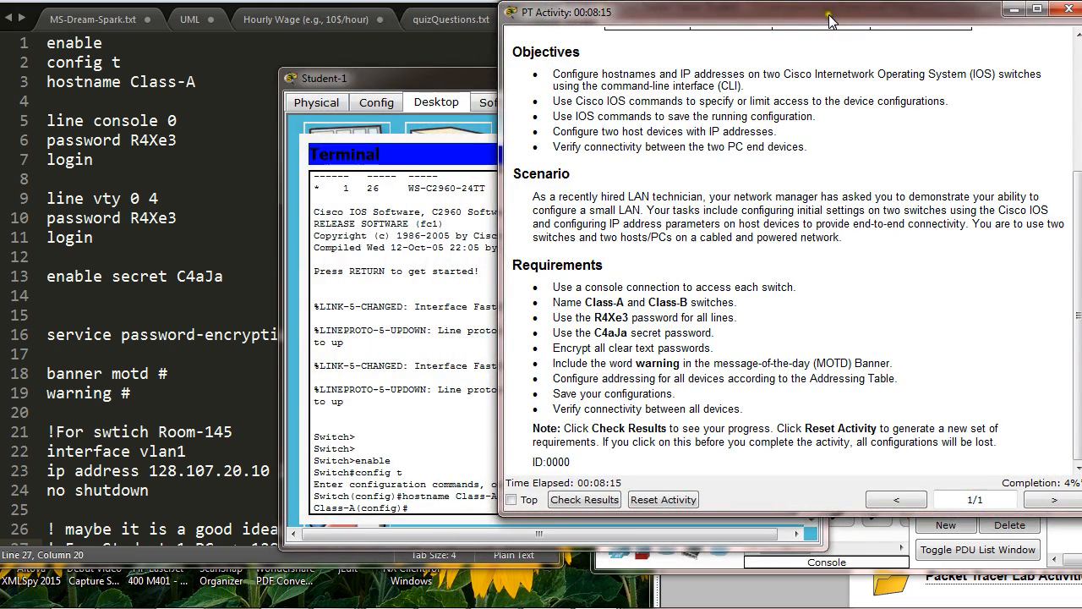
click(587, 300)
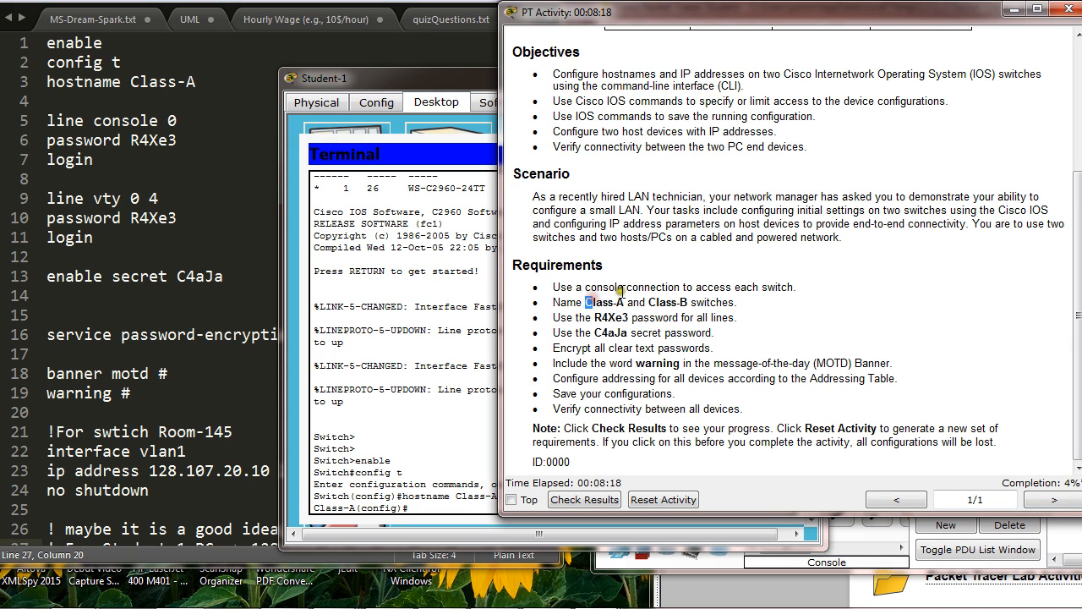
click(617, 300)
double_click(619, 299)
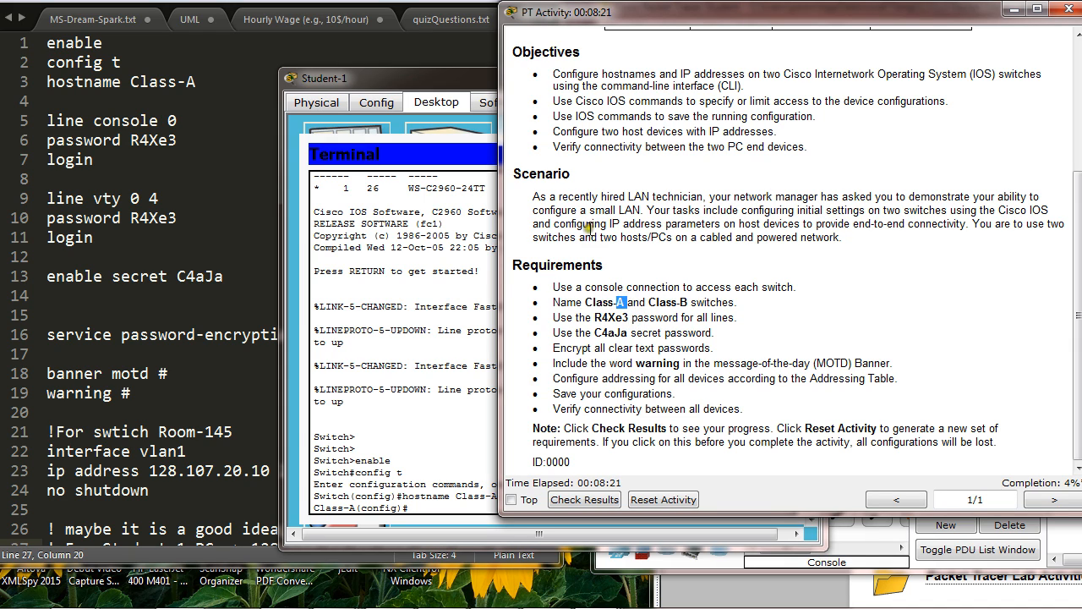
drag(453, 84, 745, 16)
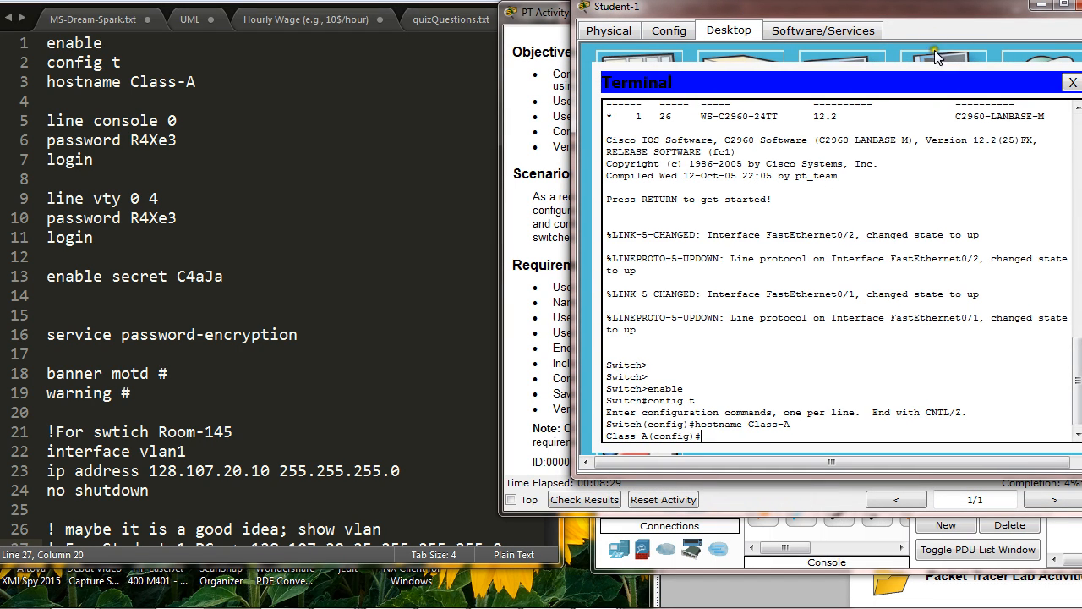
drag(927, 11, 627, 7)
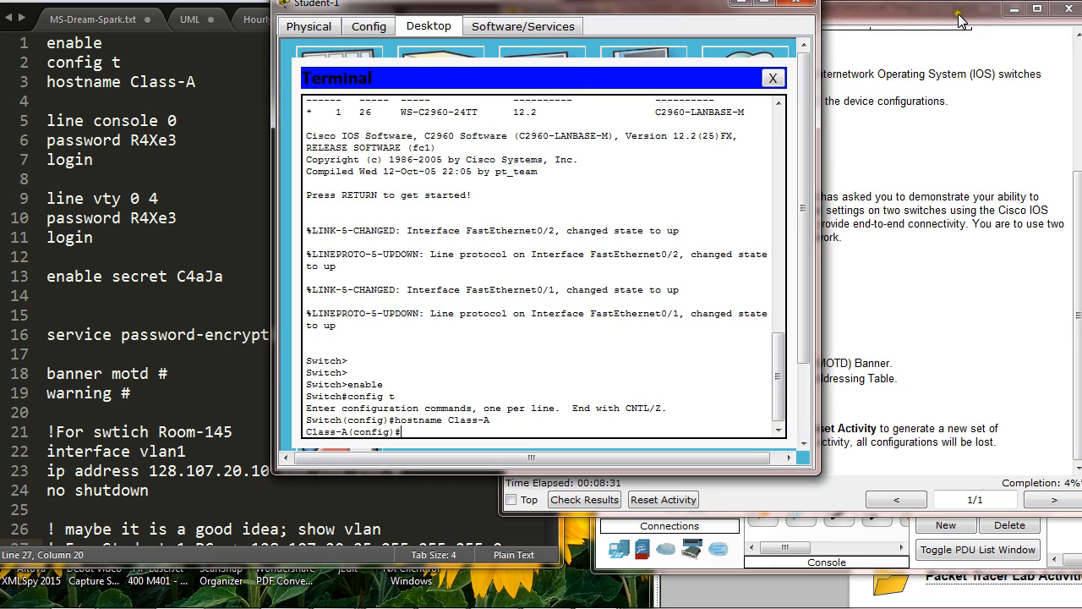
click(961, 20)
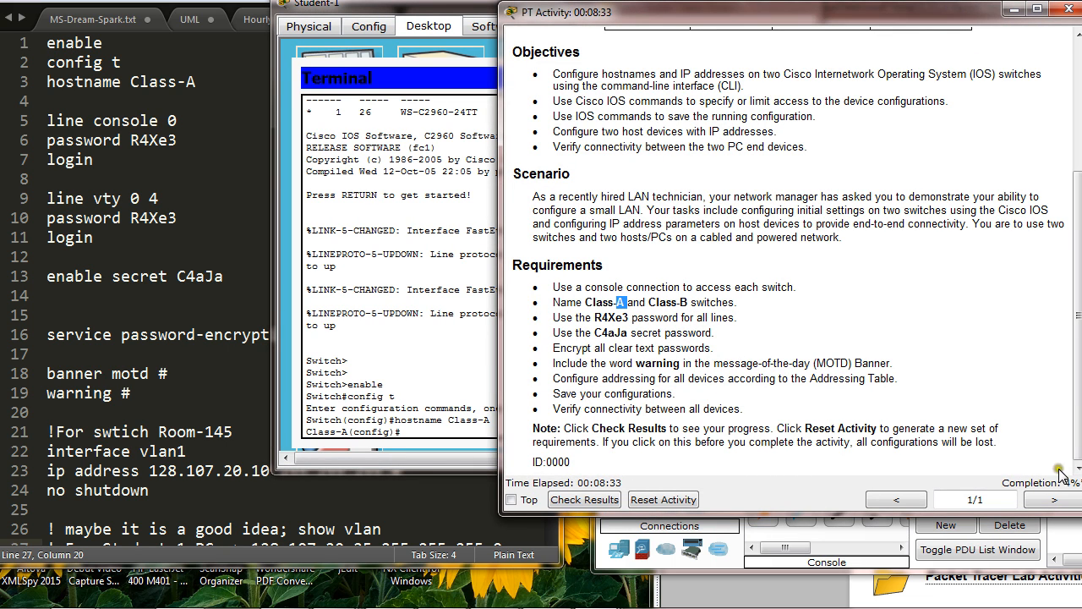
drag(447, 14, 767, 22)
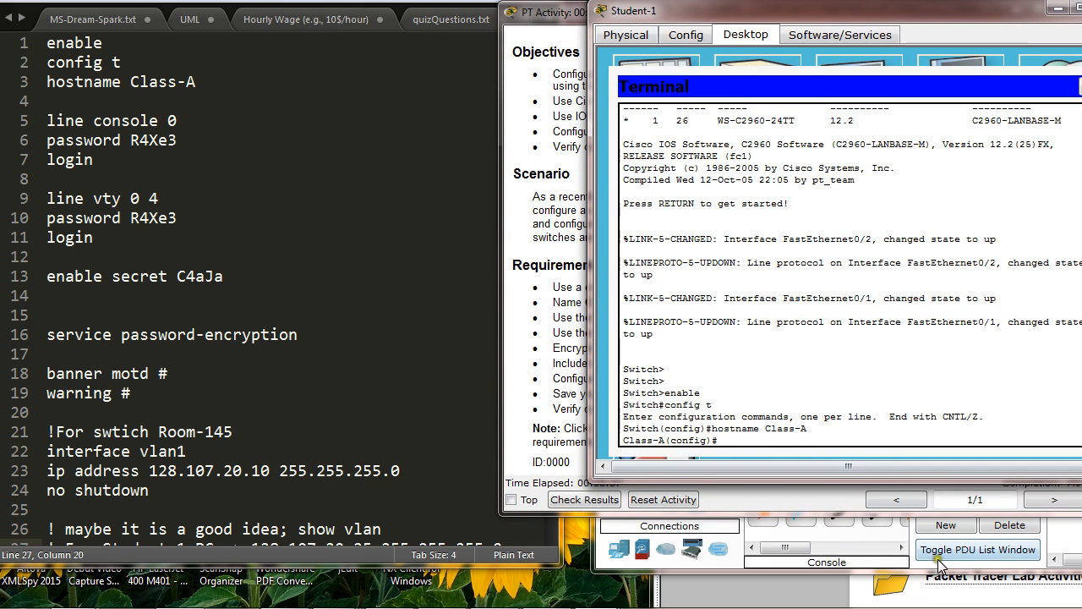
Step: Compare the password requirement for all lines with the line console 0 and line vty 0 4 commands in the notes
click(568, 27)
click(556, 320)
drag(557, 319, 732, 318)
click(689, 321)
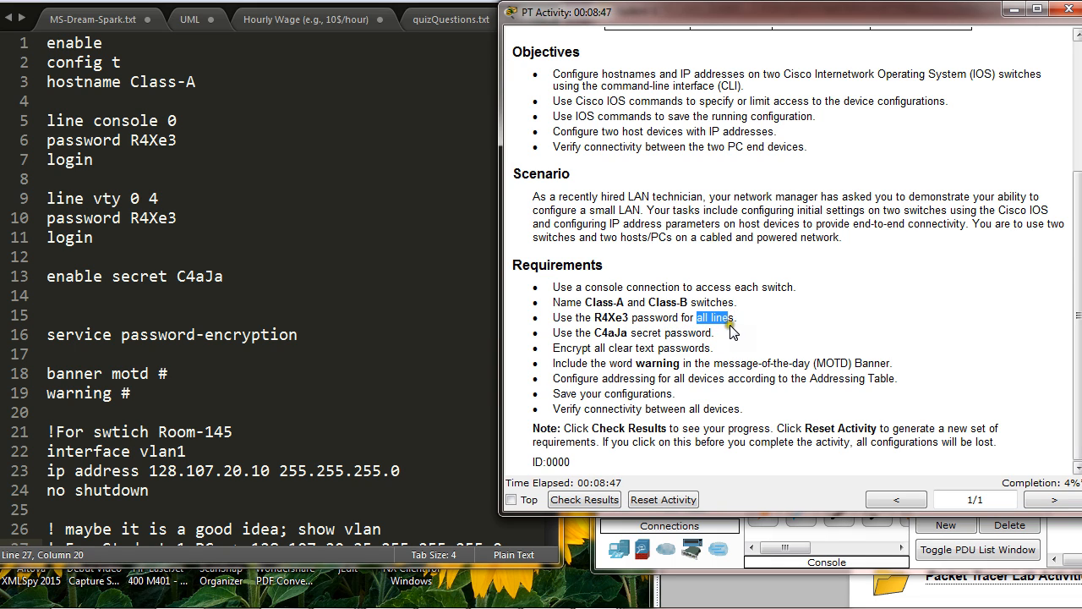
drag(94, 198, 121, 199)
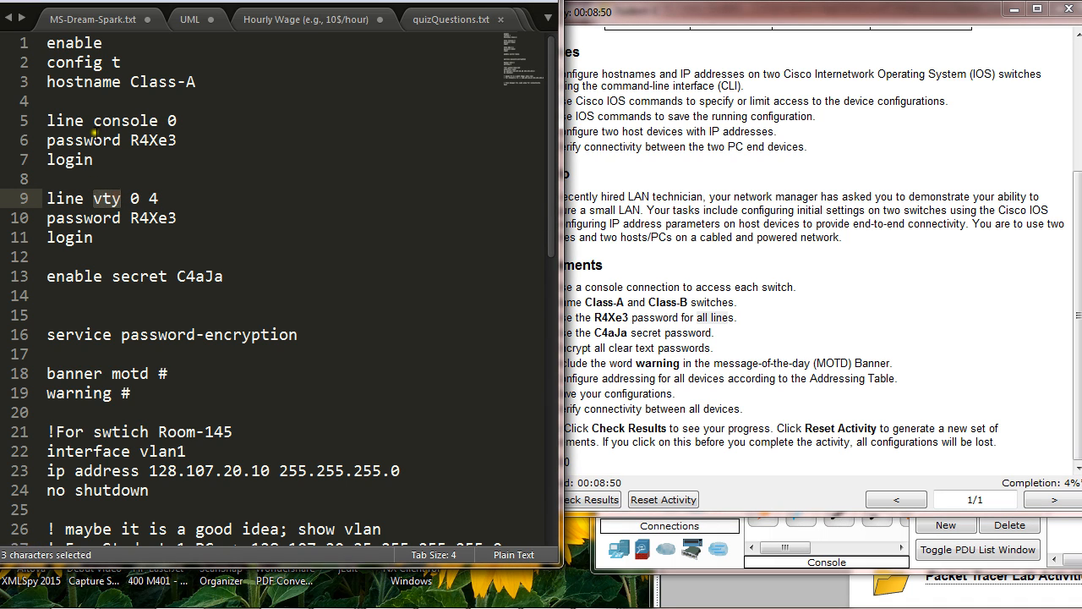
drag(94, 121, 158, 121)
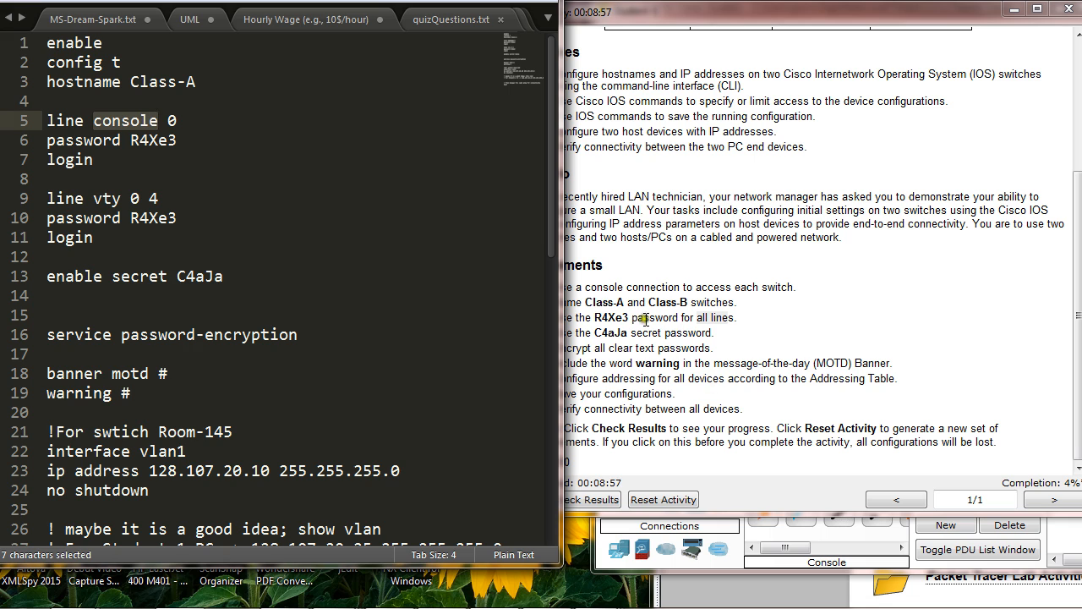
drag(139, 142, 177, 142)
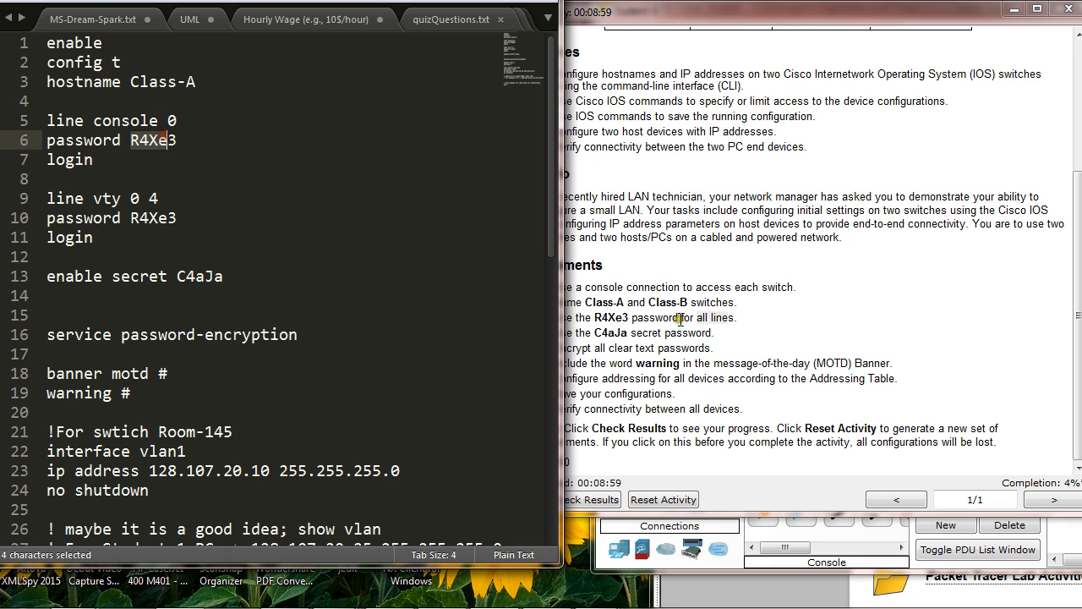
click(630, 332)
drag(594, 318, 616, 318)
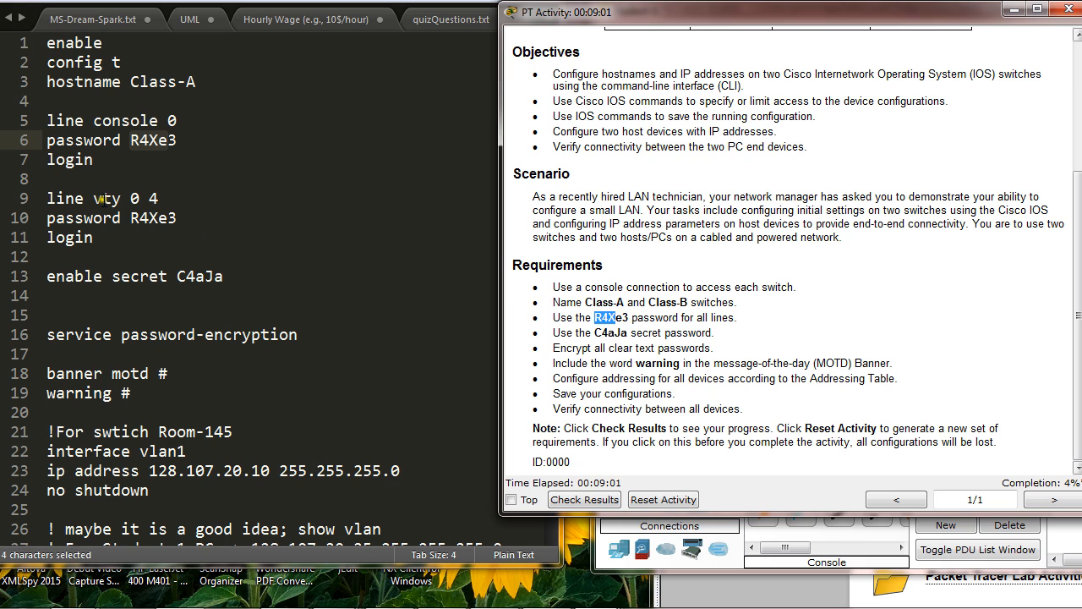
drag(92, 198, 121, 198)
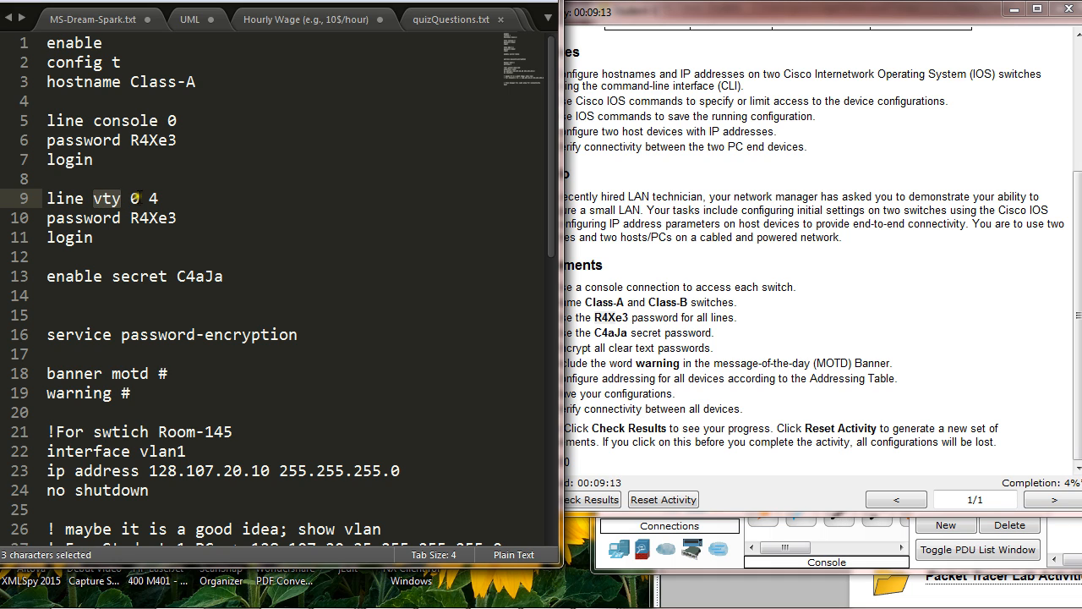
drag(140, 198, 169, 208)
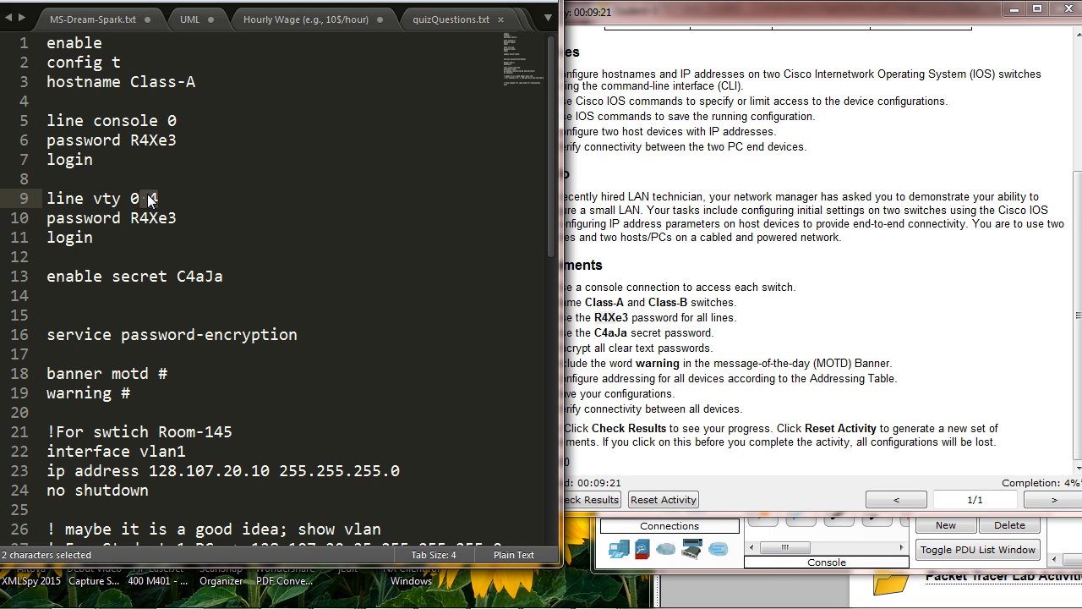
drag(152, 199, 179, 218)
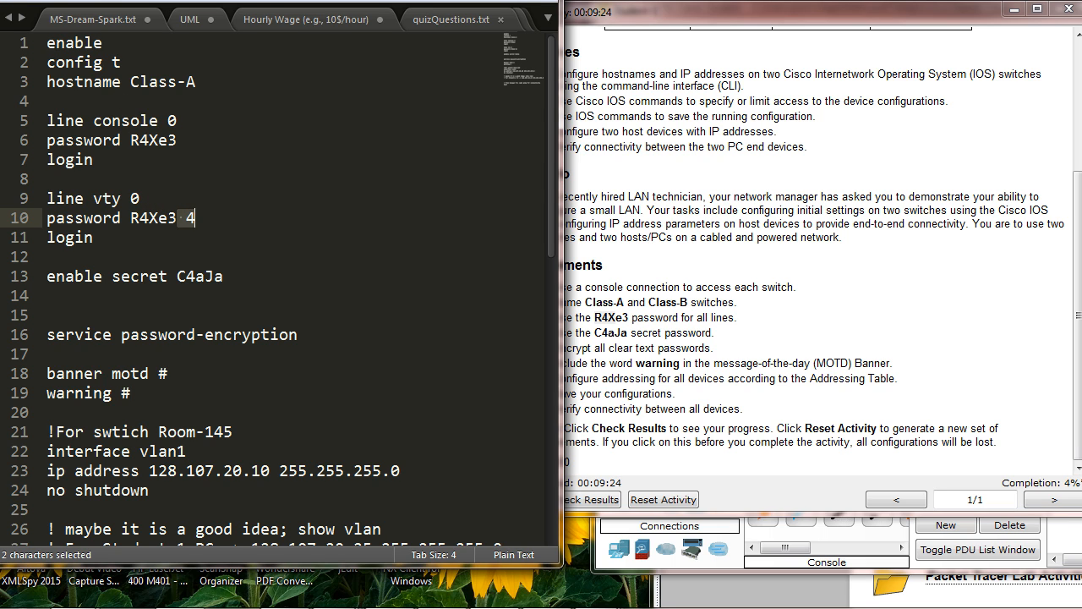
drag(279, 2, 296, 1)
click(215, 222)
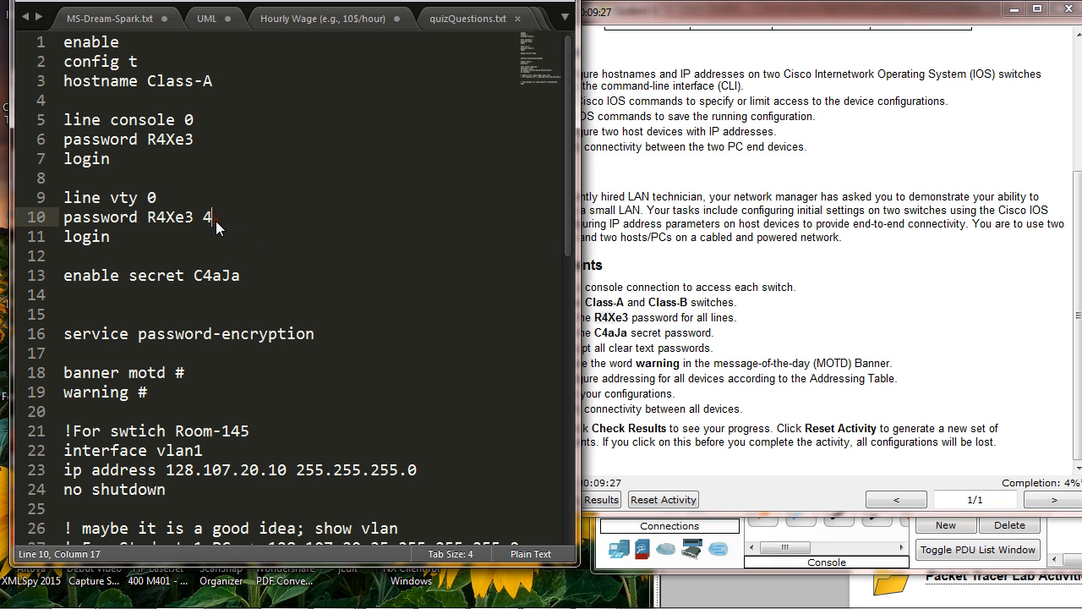
click(177, 198)
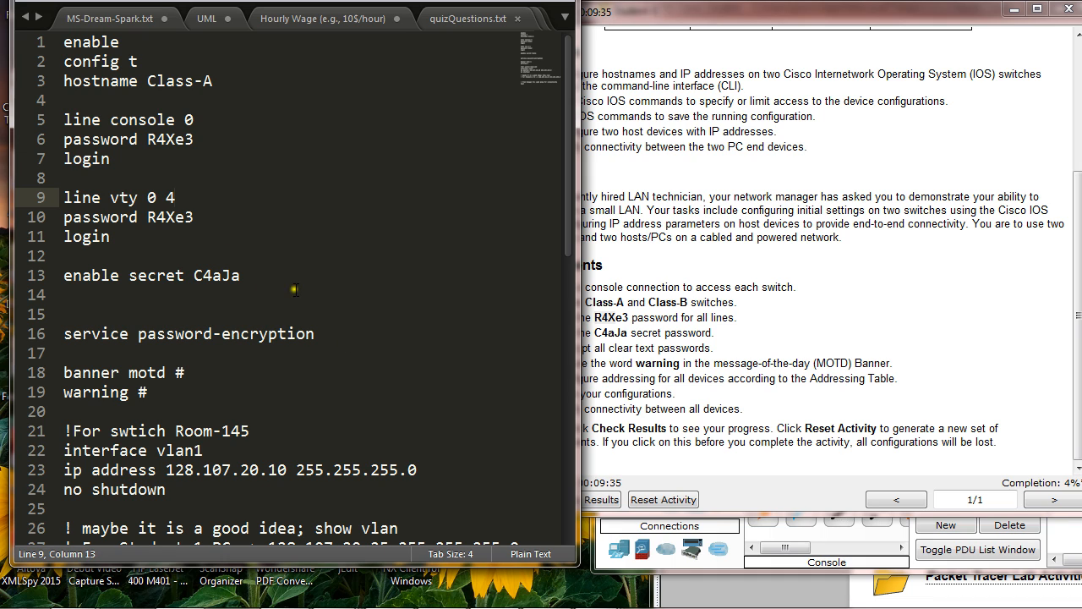
Step: Configure line console 0 on Class-A with the required line password and enable login
mouse_move(829, 11)
mouse_down()
mouse_move(851, 59)
mouse_move(852, 10)
mouse_move(836, 17)
mouse_up()
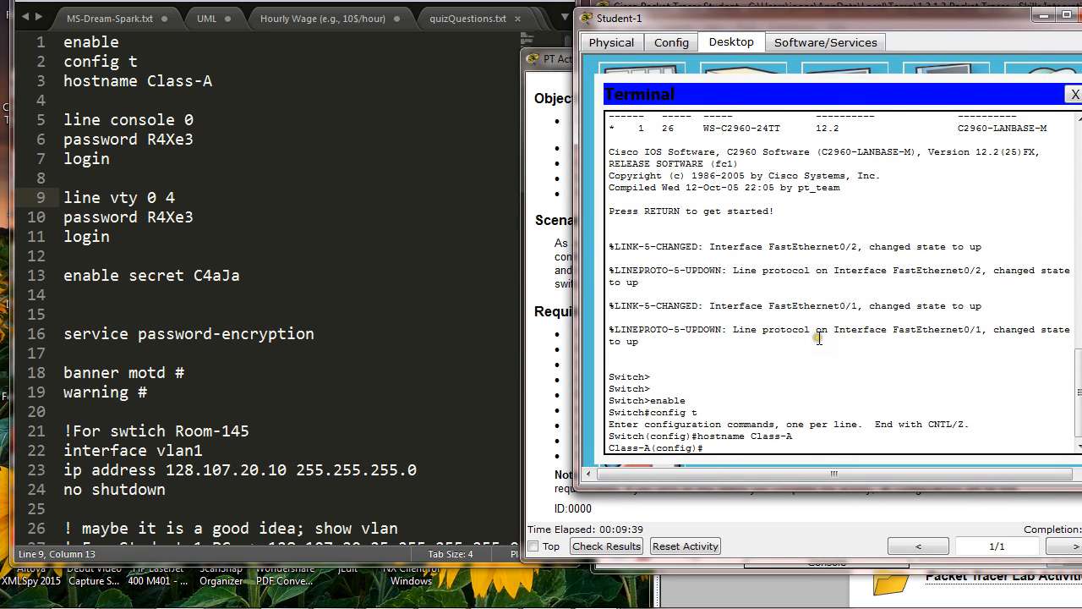
text(line console 0)
key(Return)
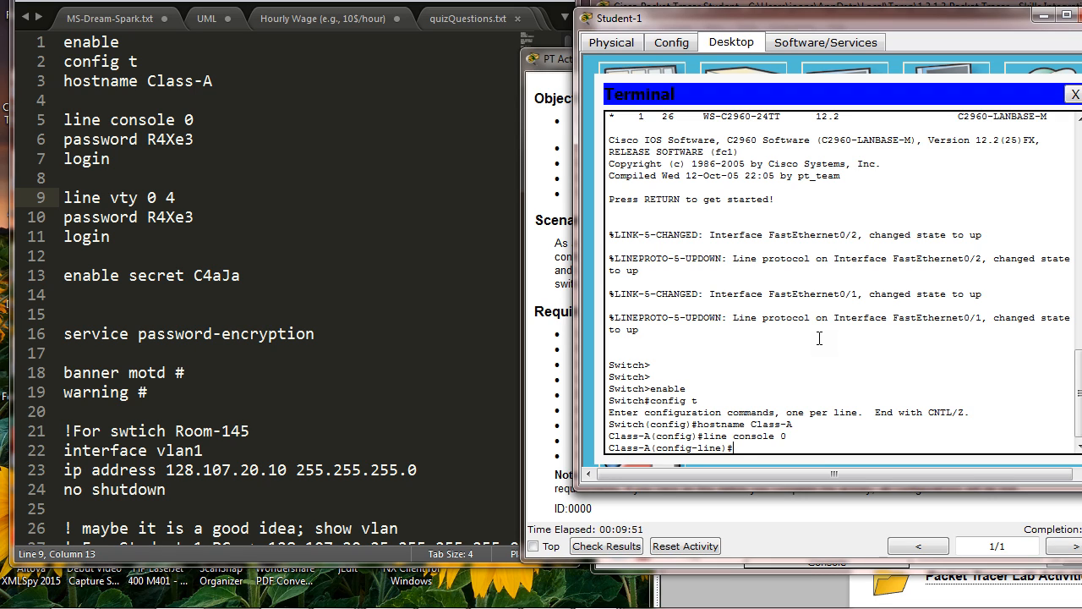
text(password R4Xe3)
key(Return)
text(login)
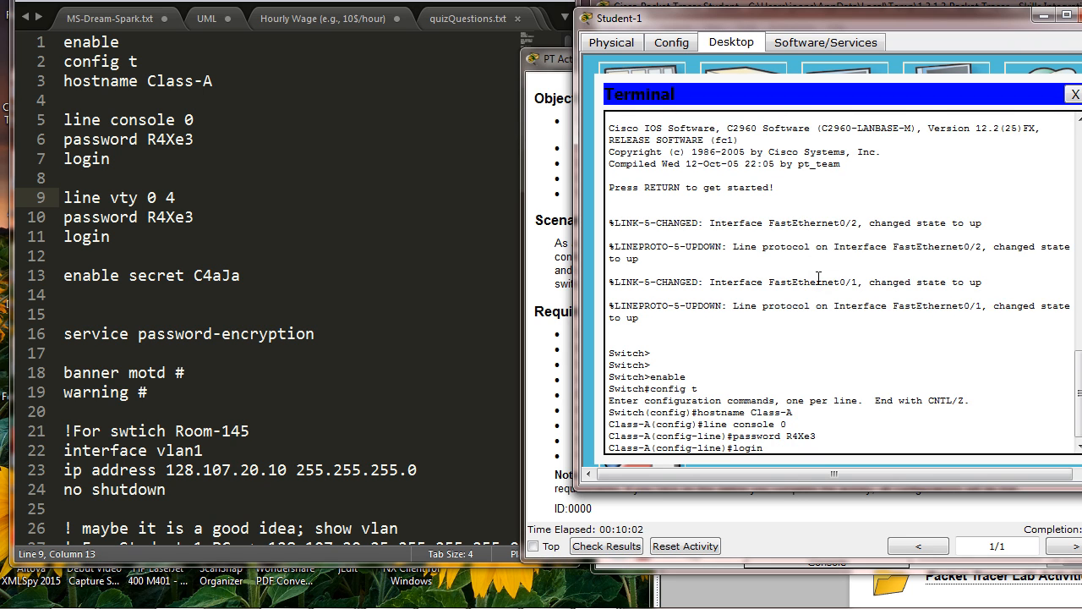
key(Return)
key(Return)
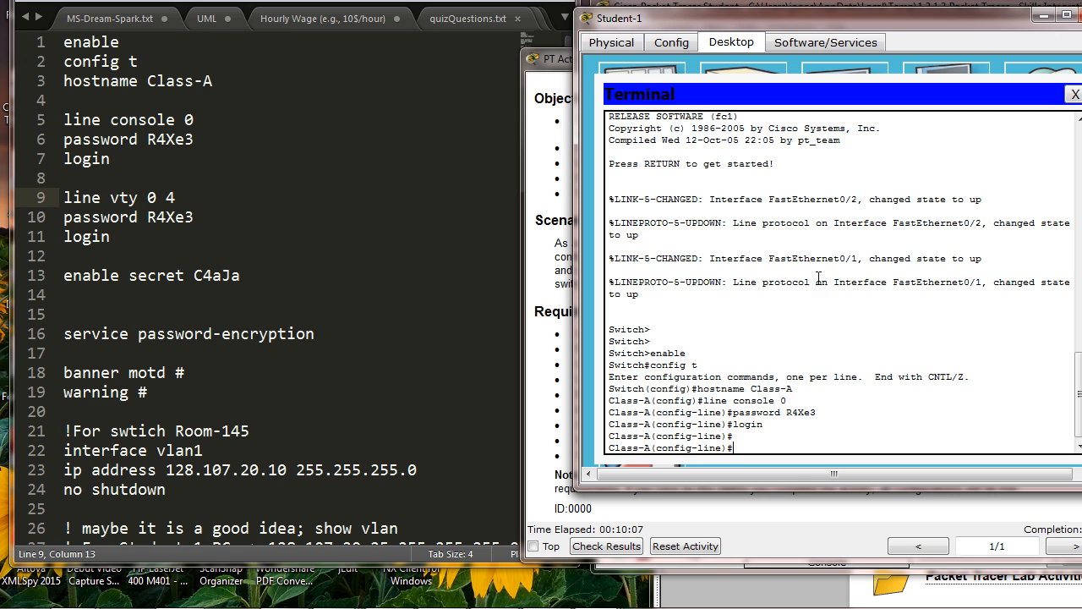
Step: Configure line vty 0 4 on Class-A with the required line password and enable login
text(line vty 0 4)
key(Return)
text(password R)
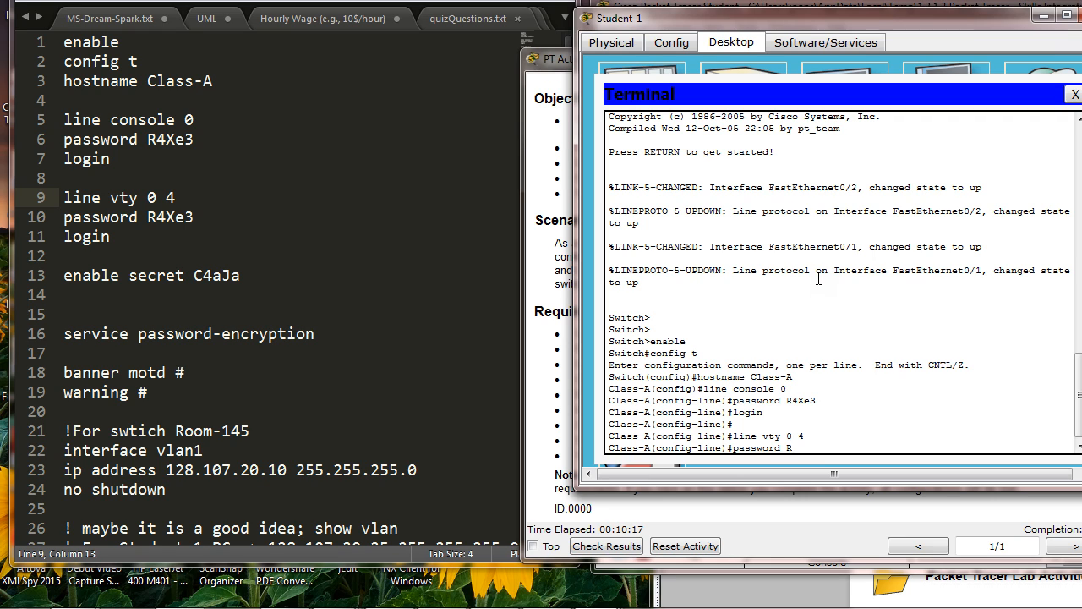
text(4Xe3)
key(Return)
text(login)
key(Return)
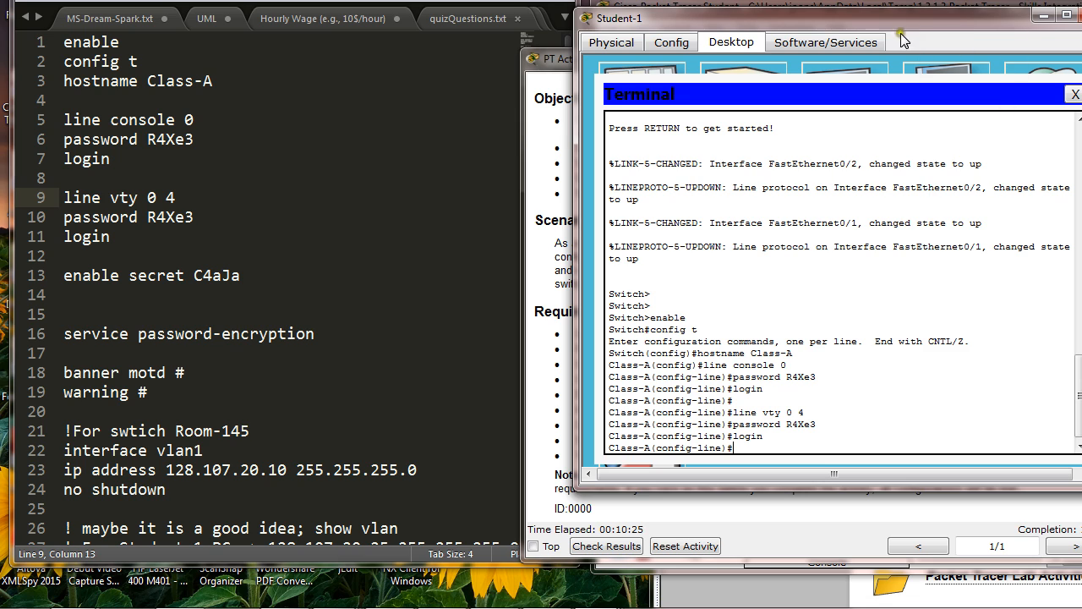
Step: Review the switch naming, line password and secret password requirements, and compare the secret password with the enable secret command in the notes
drag(892, 25, 524, 51)
click(804, 62)
drag(804, 62, 844, 37)
drag(681, 326, 703, 311)
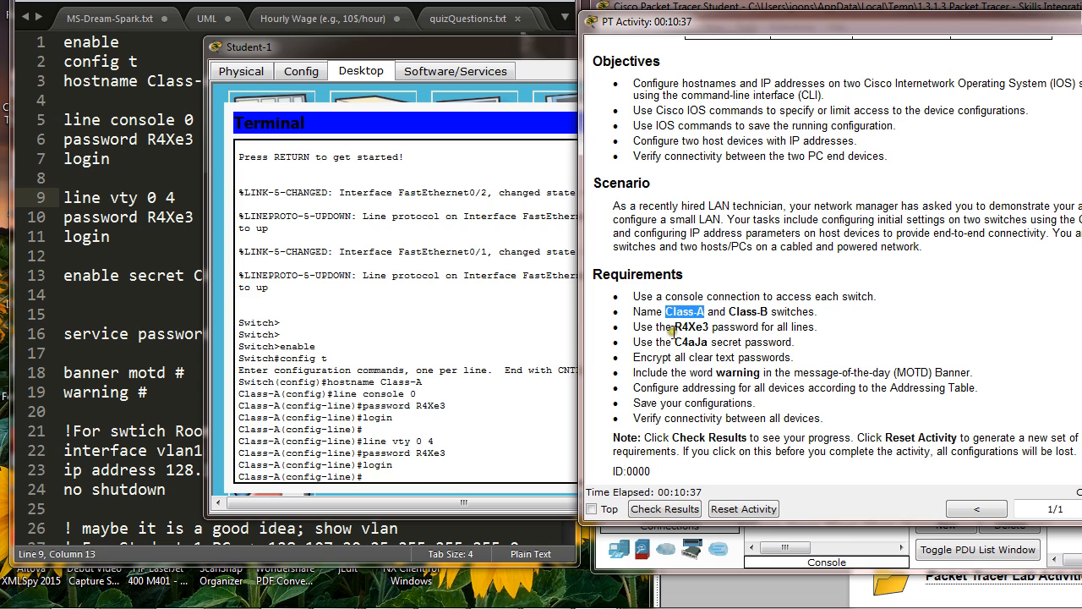
drag(673, 329, 705, 325)
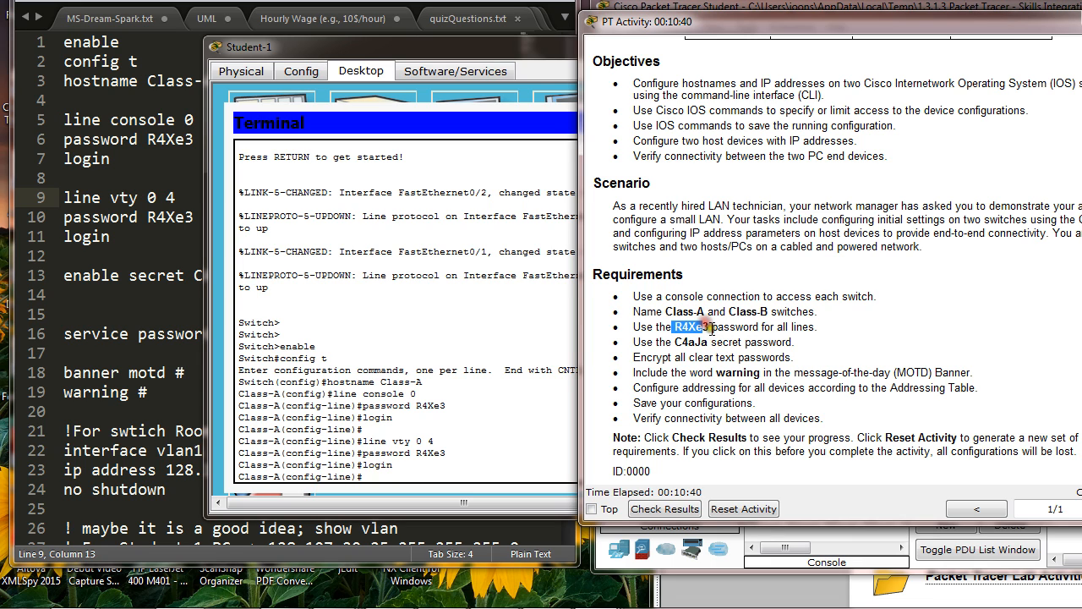
click(703, 323)
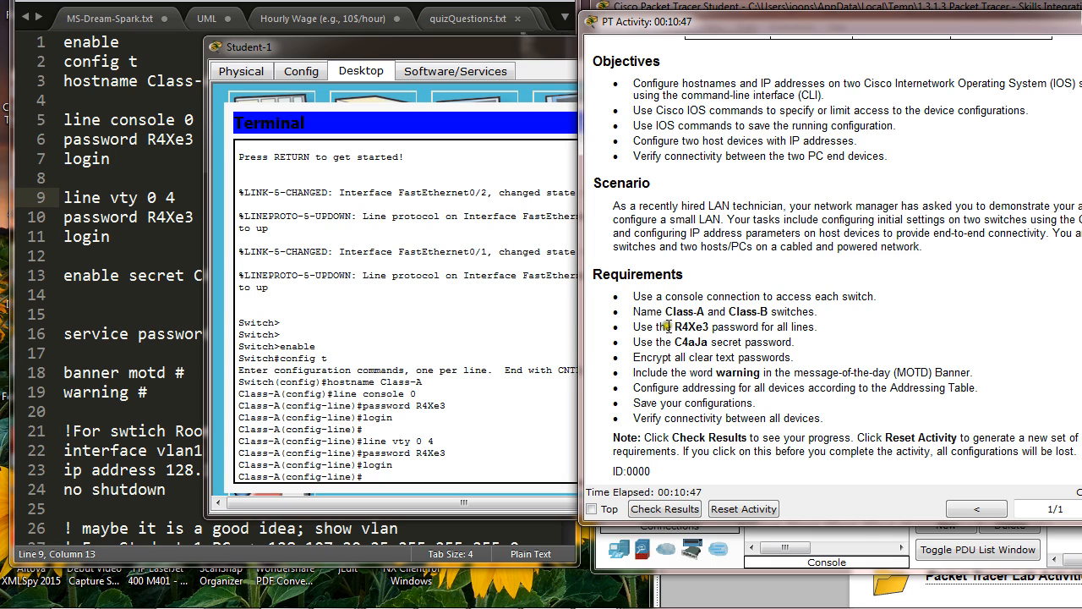
drag(665, 311, 706, 312)
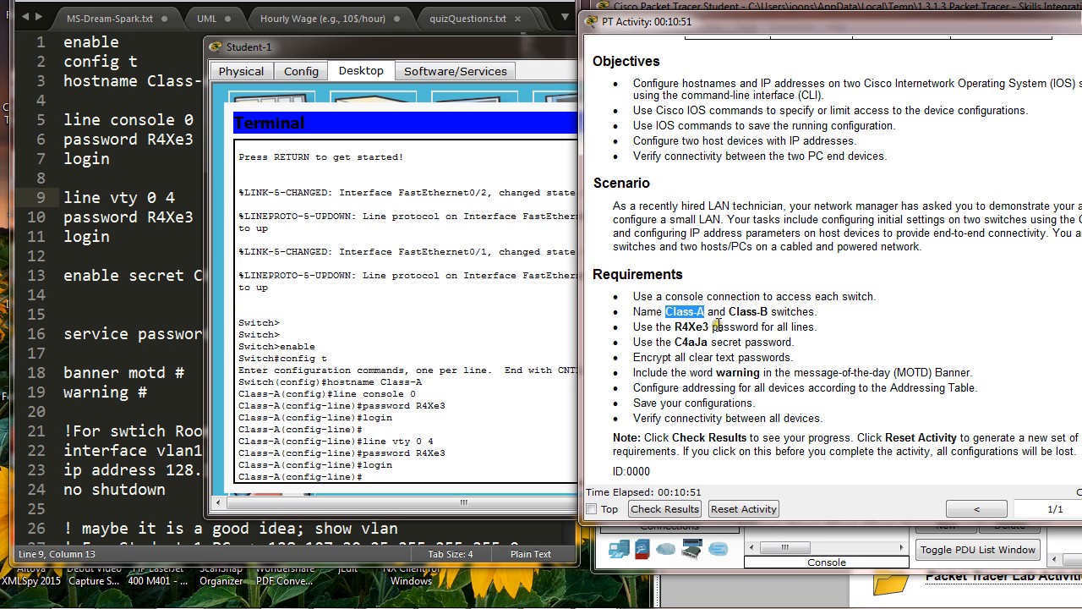
drag(674, 326, 708, 328)
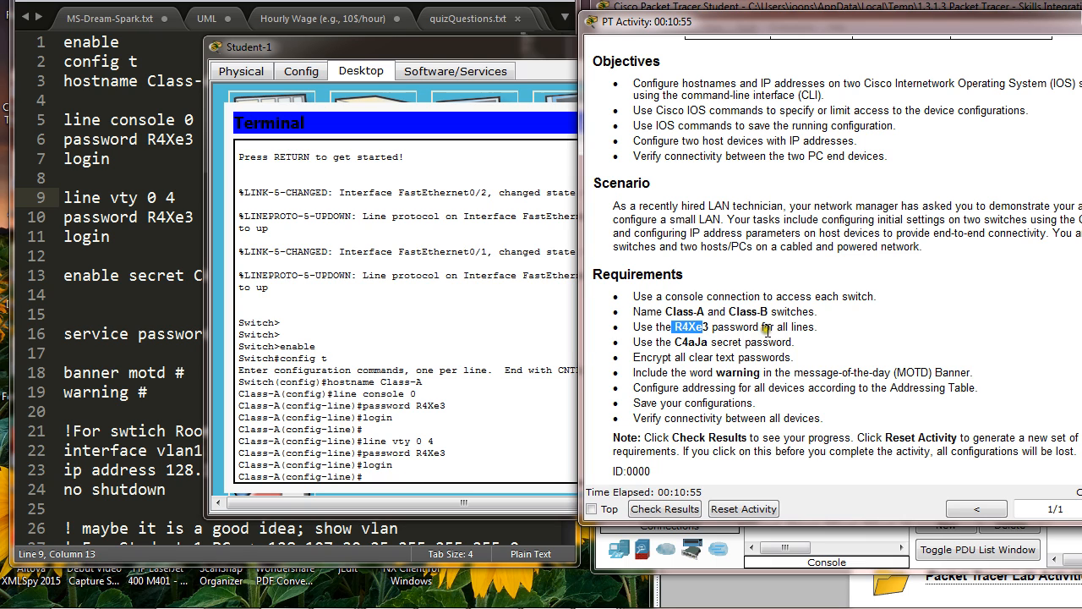
drag(776, 327, 814, 332)
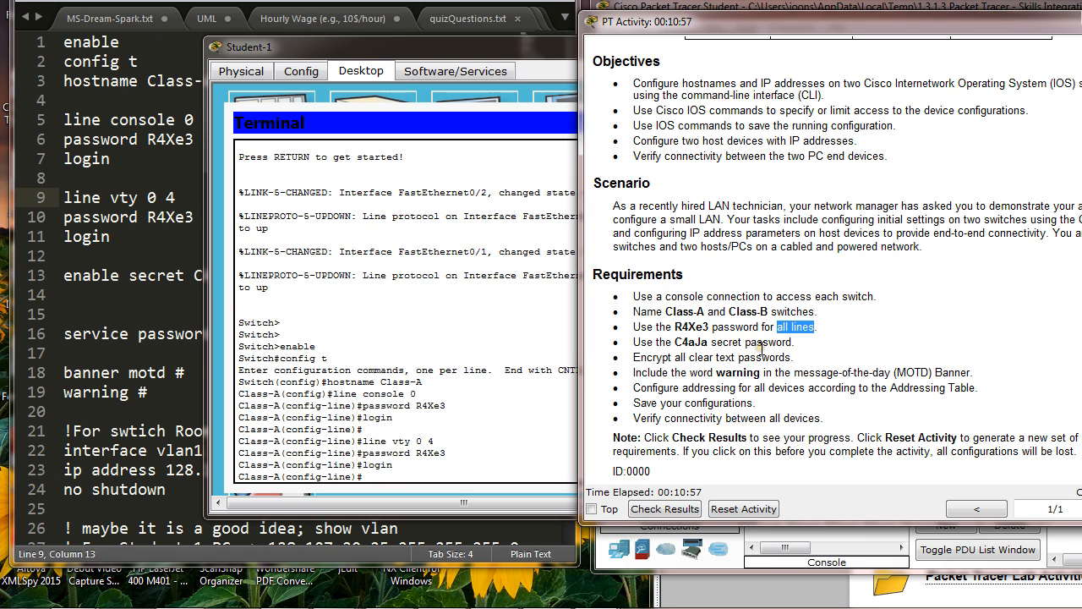
click(677, 340)
drag(679, 340, 732, 340)
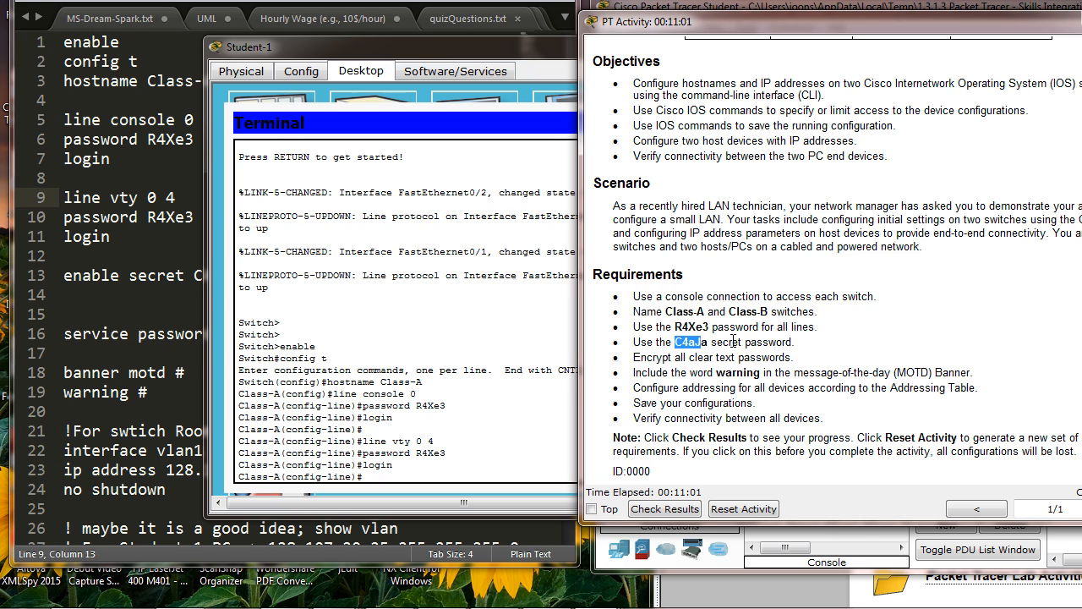
drag(409, 53, 785, 113)
click(82, 392)
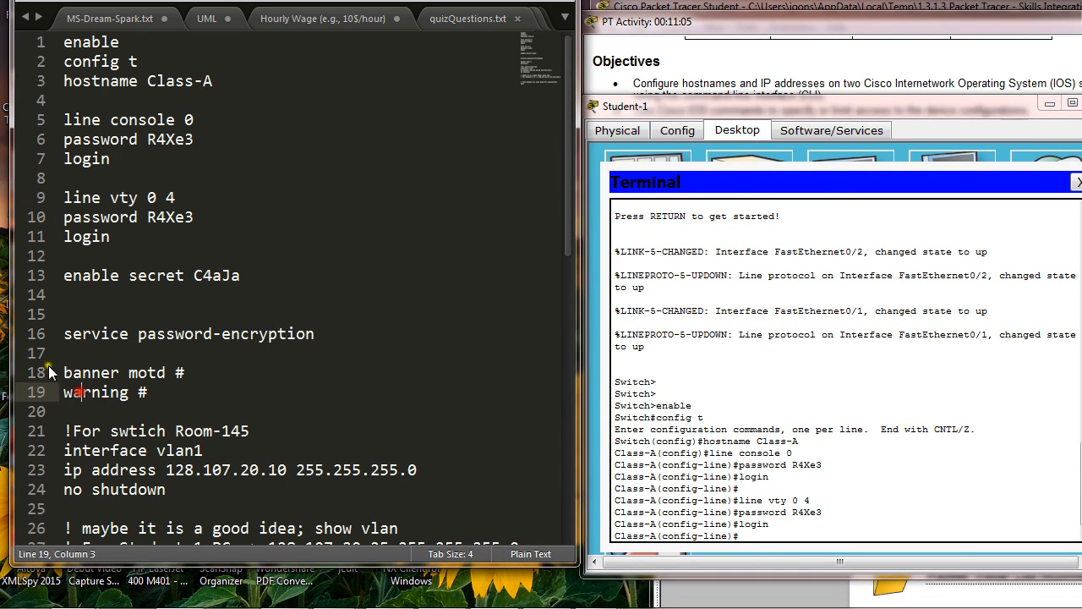
drag(199, 278, 245, 281)
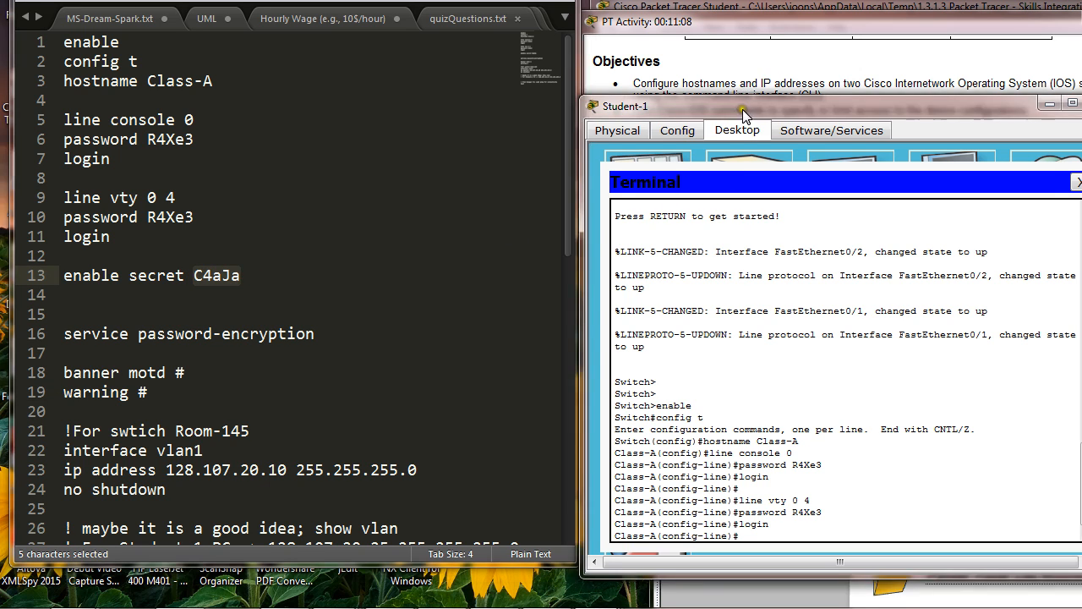
Step: Exit line configuration mode on Class-A to return to global configuration mode
drag(743, 109, 704, 86)
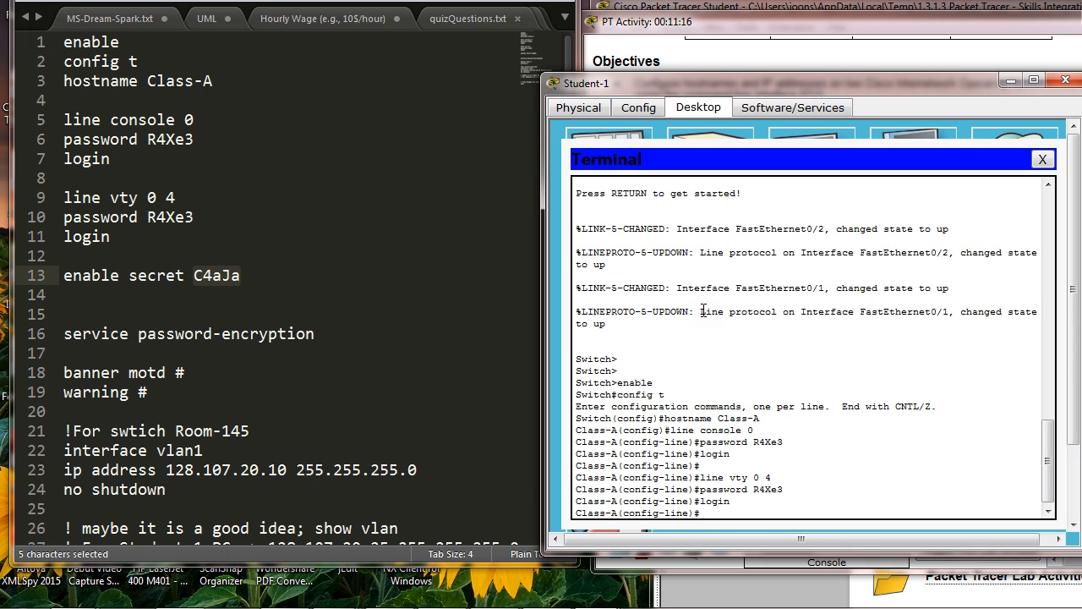
key(Return)
key(Return)
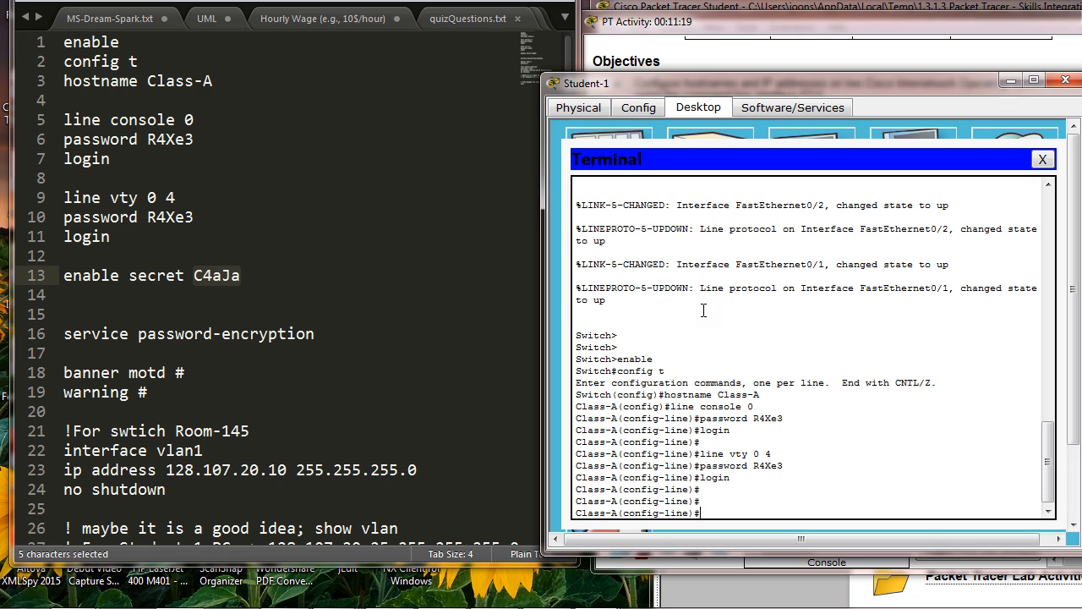
text(exit)
key(Return)
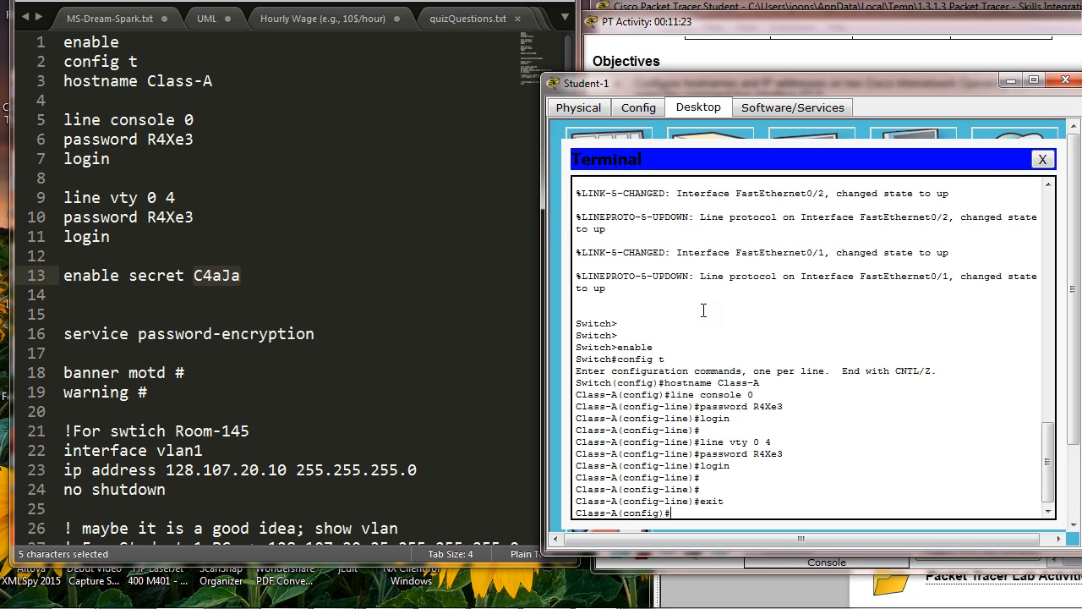
Step: Set the enable secret password on Class-A to the one given in the requirements
text(enable secret C4aJa)
key(Return)
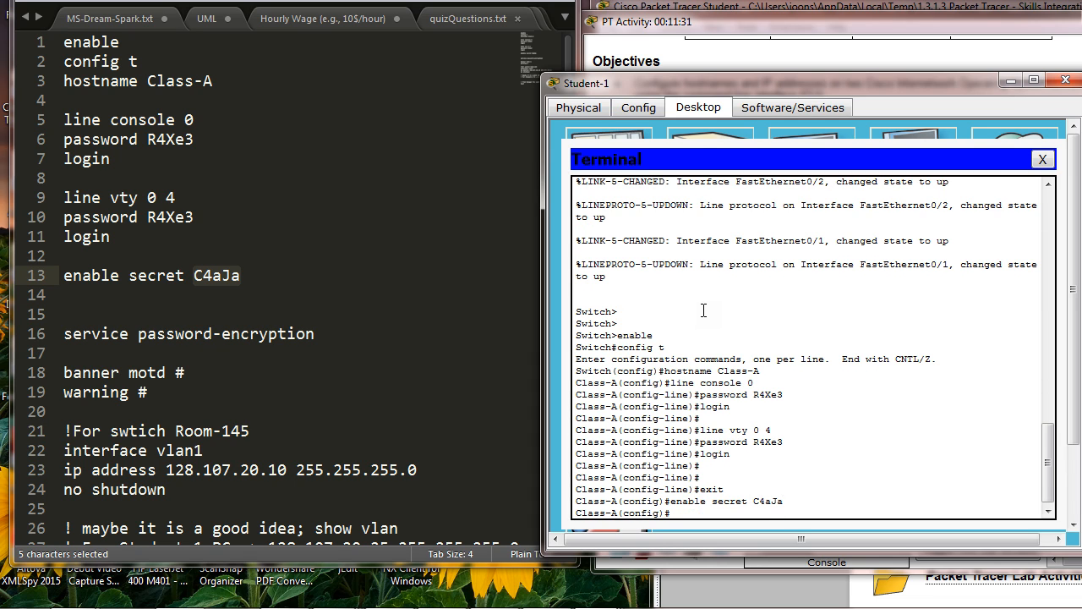
key(Return)
key(Return)
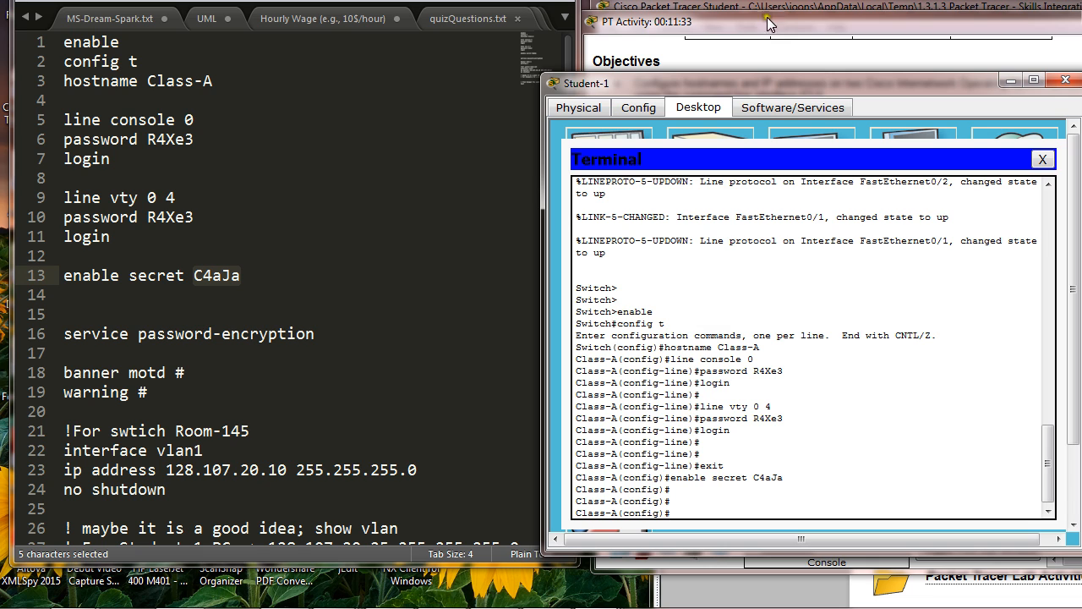
Step: Encrypt all clear text passwords on Class-A with the service password-encryption command
click(766, 24)
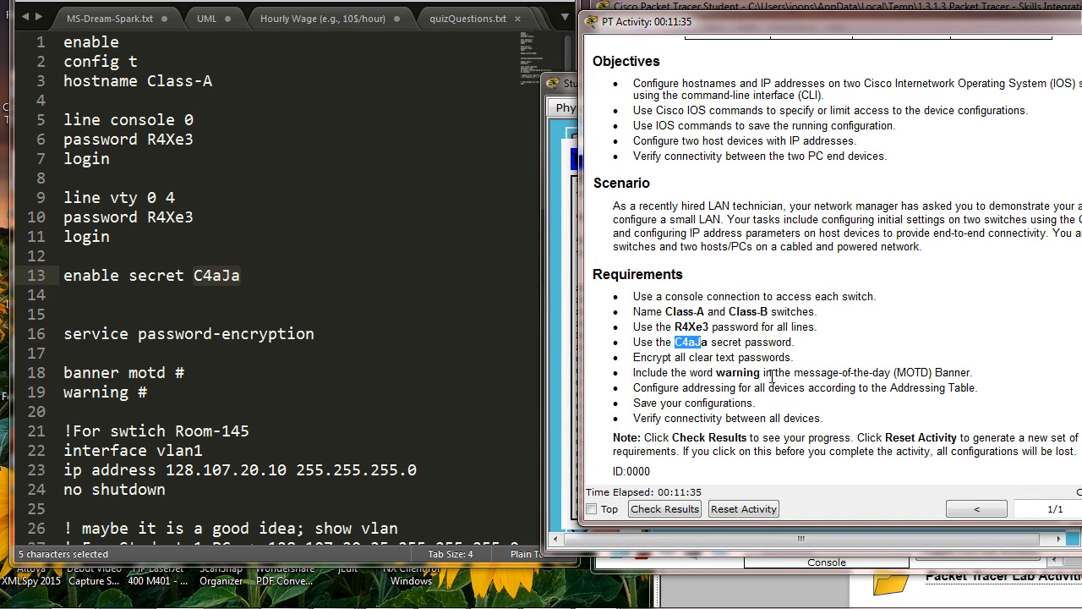
click(547, 148)
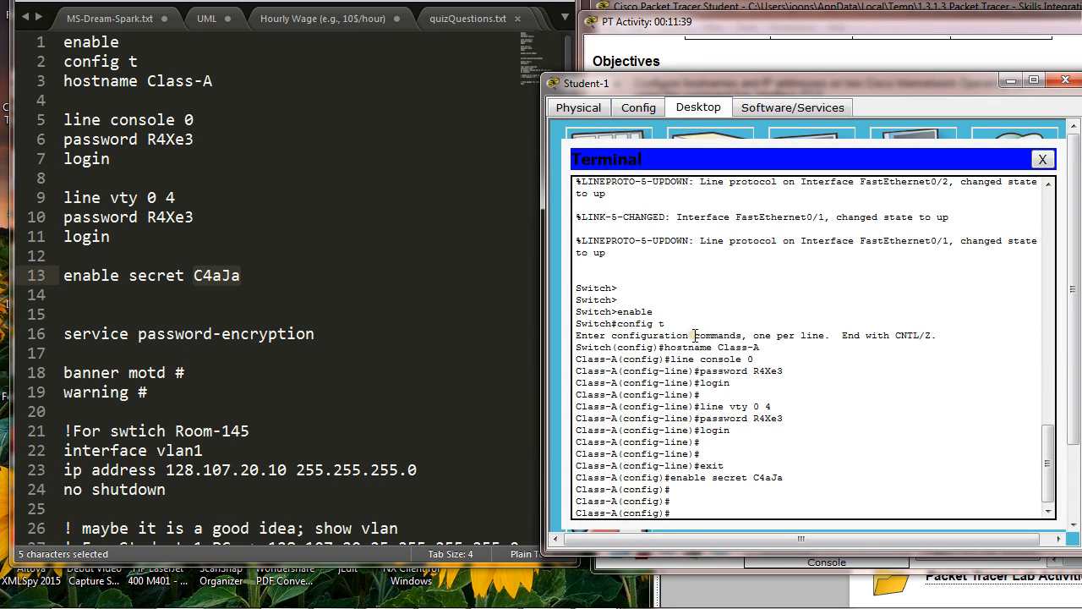
text(service password-encryption)
key(Return)
key(Return)
key(Return)
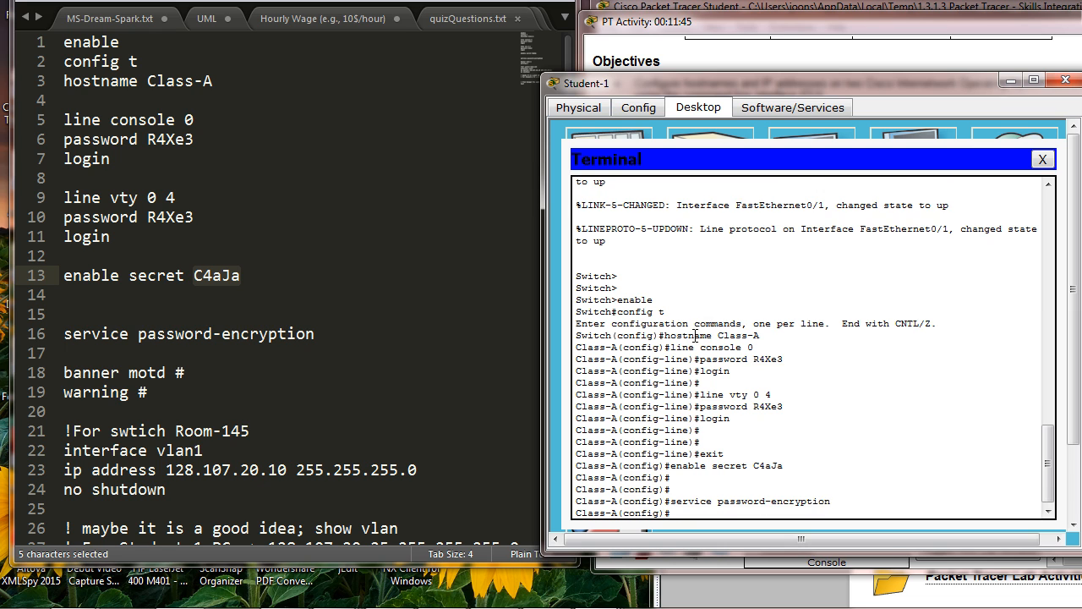
Step: Set the message-of-the-day banner on Class-A to "warning", using # as the delimiter
click(837, 26)
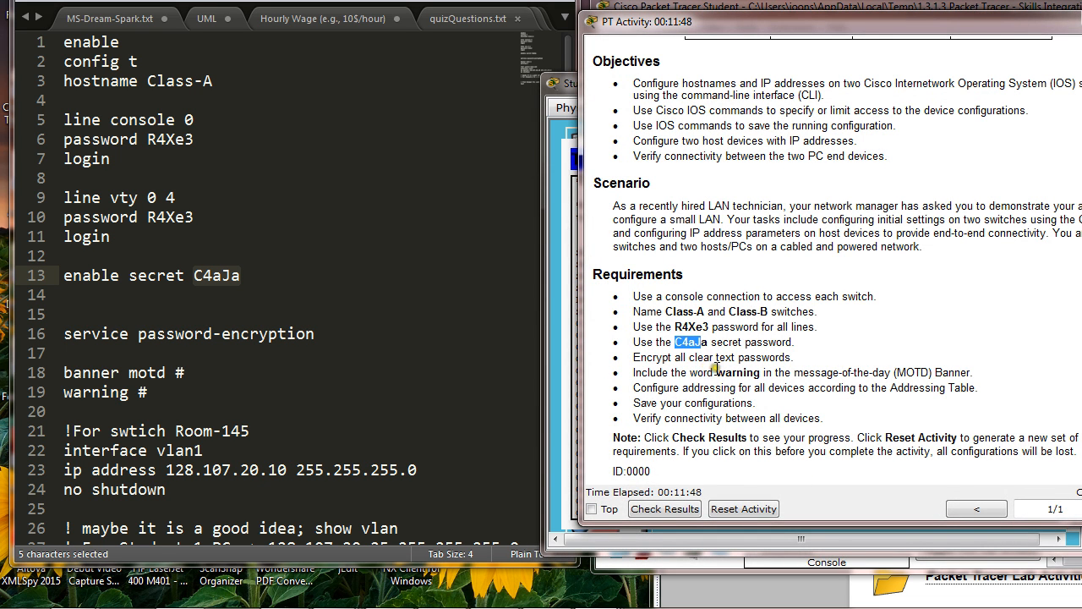
drag(716, 373, 761, 372)
click(561, 373)
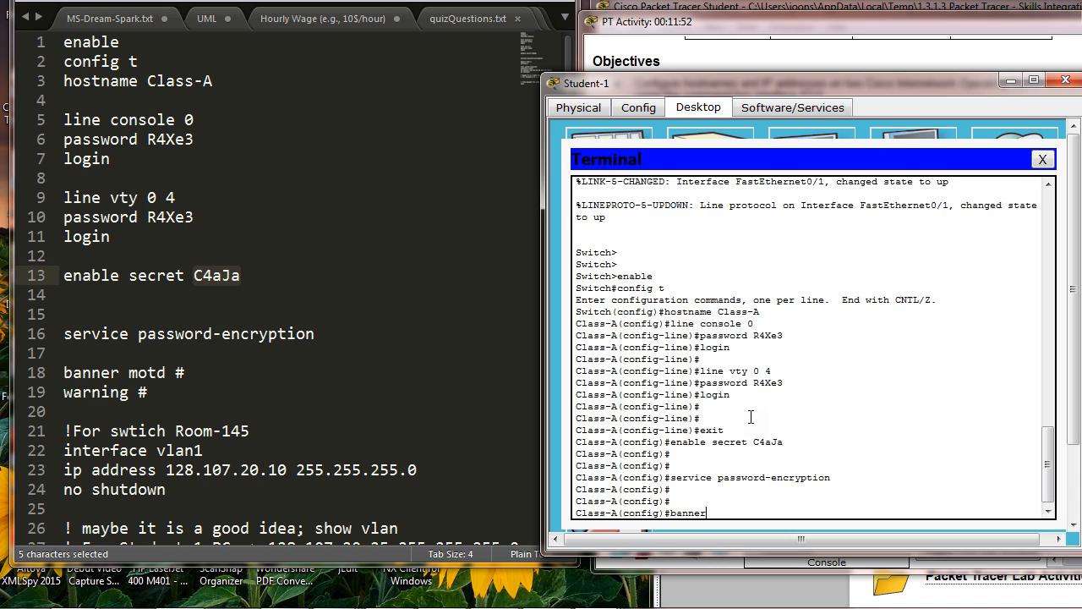
text(banner motd #)
key(Return)
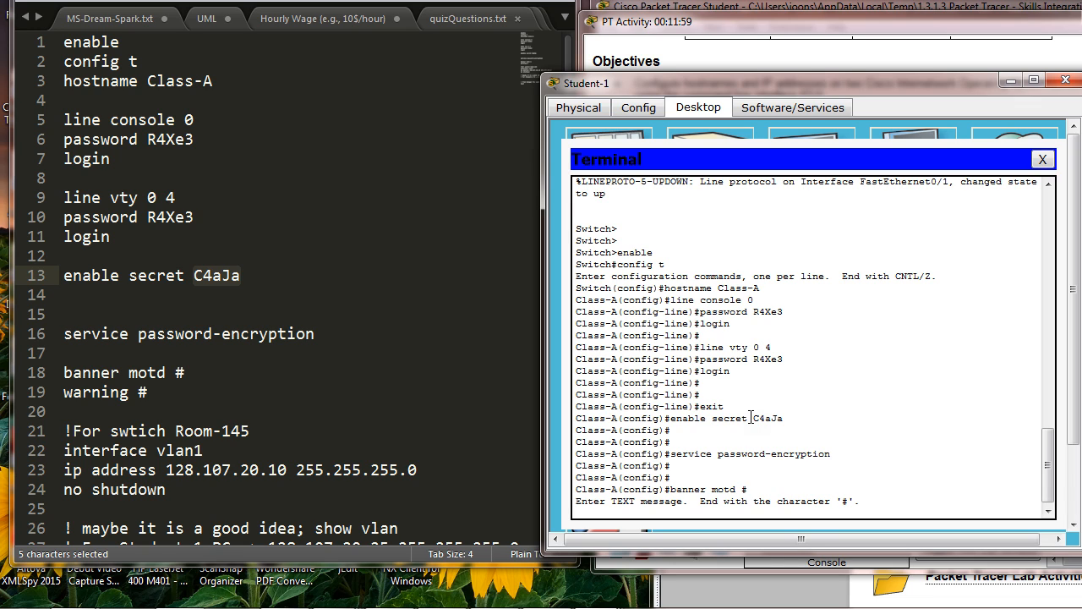
text(warning)
key(Return)
key(Return)
key(Return)
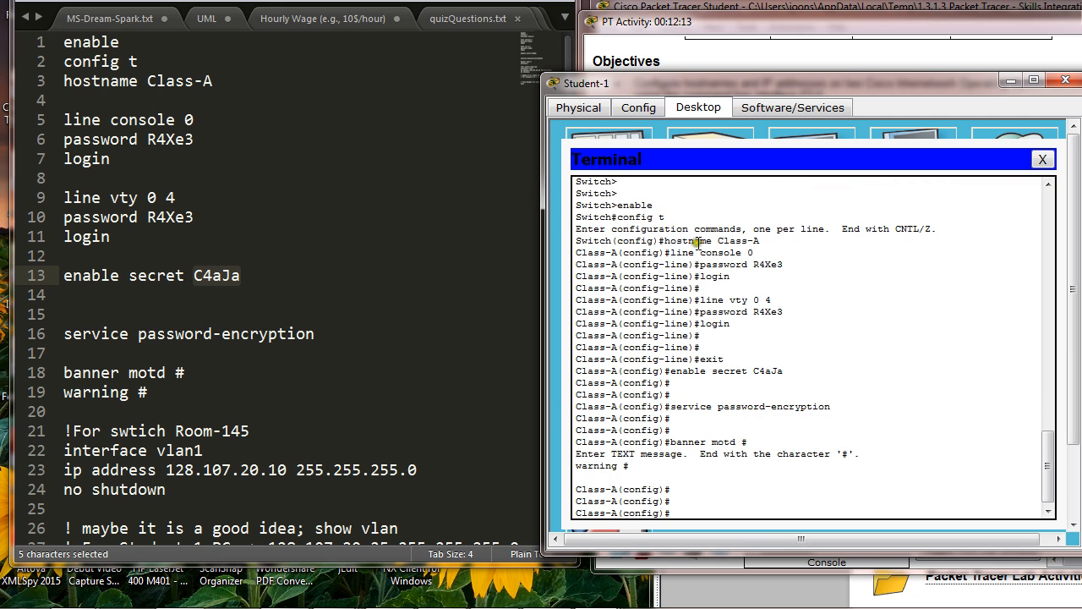
Step: Look up Class-A's VLAN 1 address in the addressing table and begin an interface command in the Class-A terminal
drag(743, 90, 646, 118)
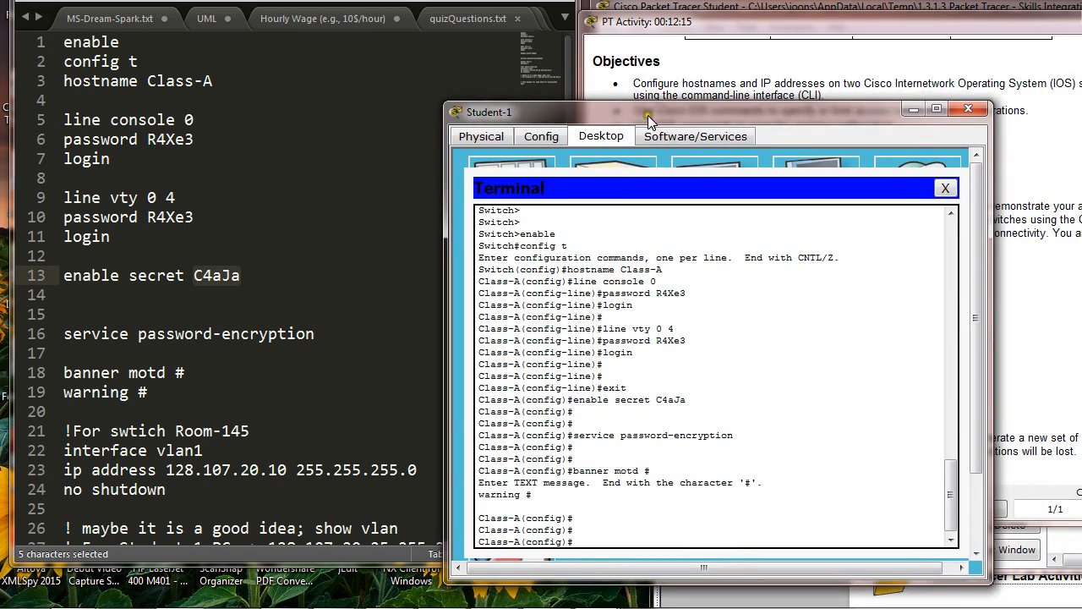
click(738, 35)
scroll(913, 349, up, 5)
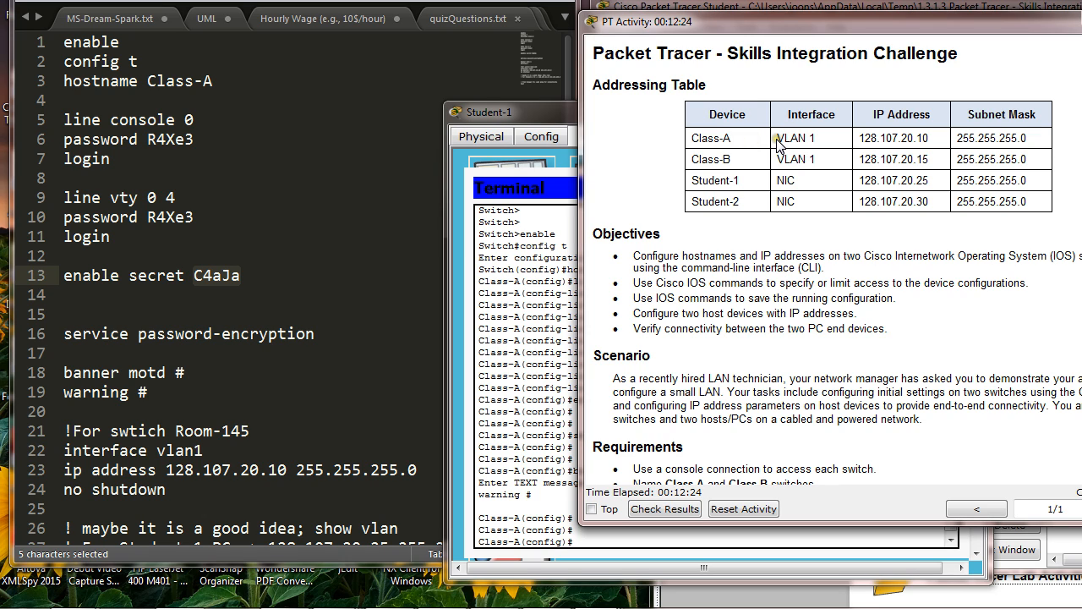
drag(778, 138, 928, 137)
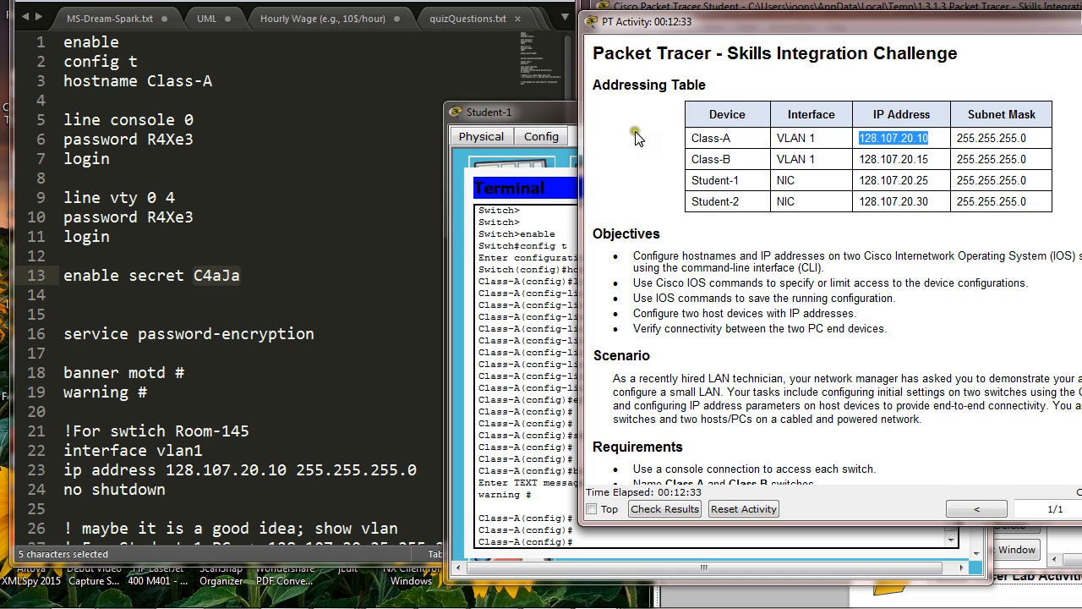
click(571, 116)
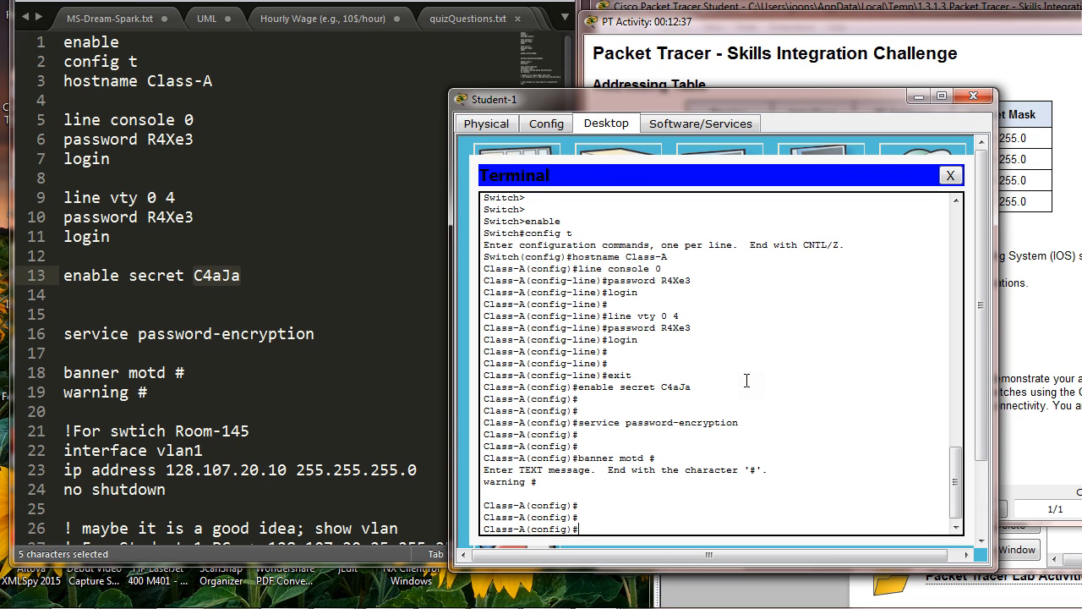
text(interface)
Step: Change the comment on line 21 of the notes file so it refers to switch Class-A
drag(696, 96, 922, 173)
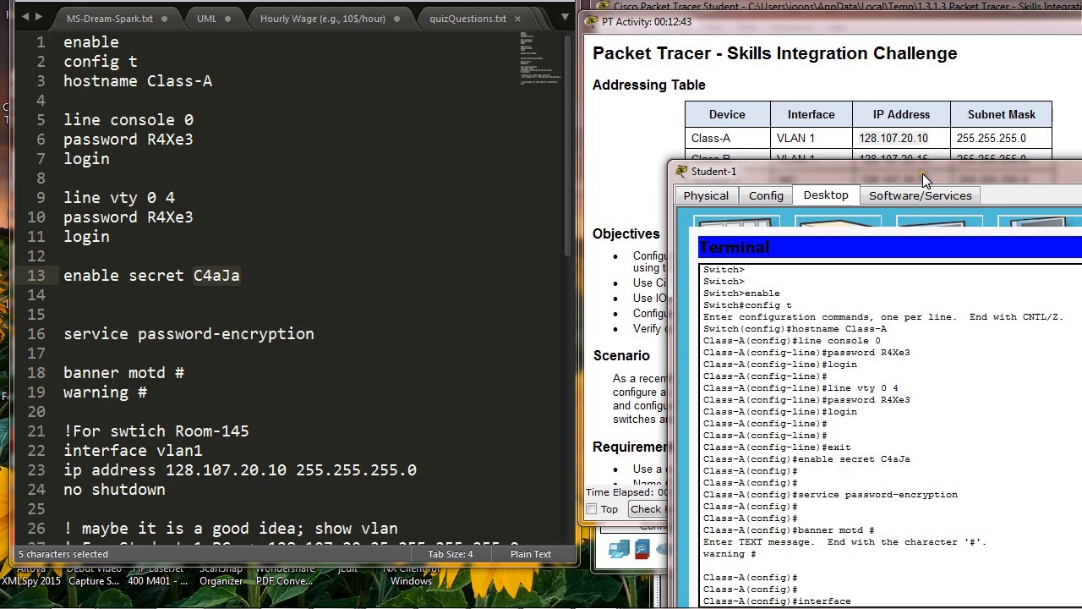
click(252, 431)
key(BackSpace)
key(BackSpace)
key(BackSpace)
key(BackSpace)
key(BackSpace)
key(BackSpace)
key(BackSpace)
key(BackSpace)
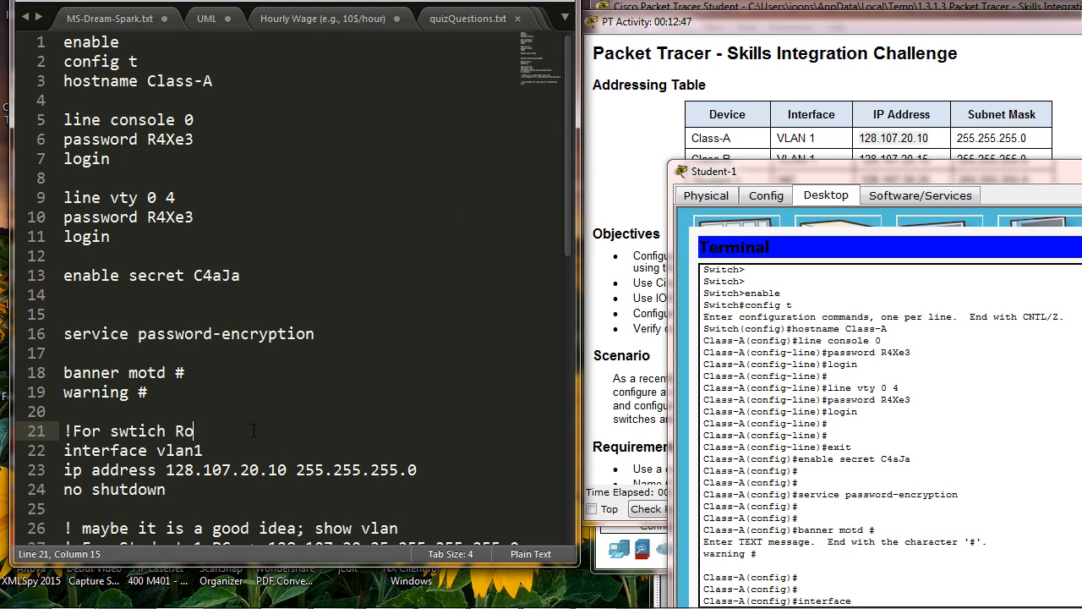
text(Class-A)
drag(64, 431, 74, 432)
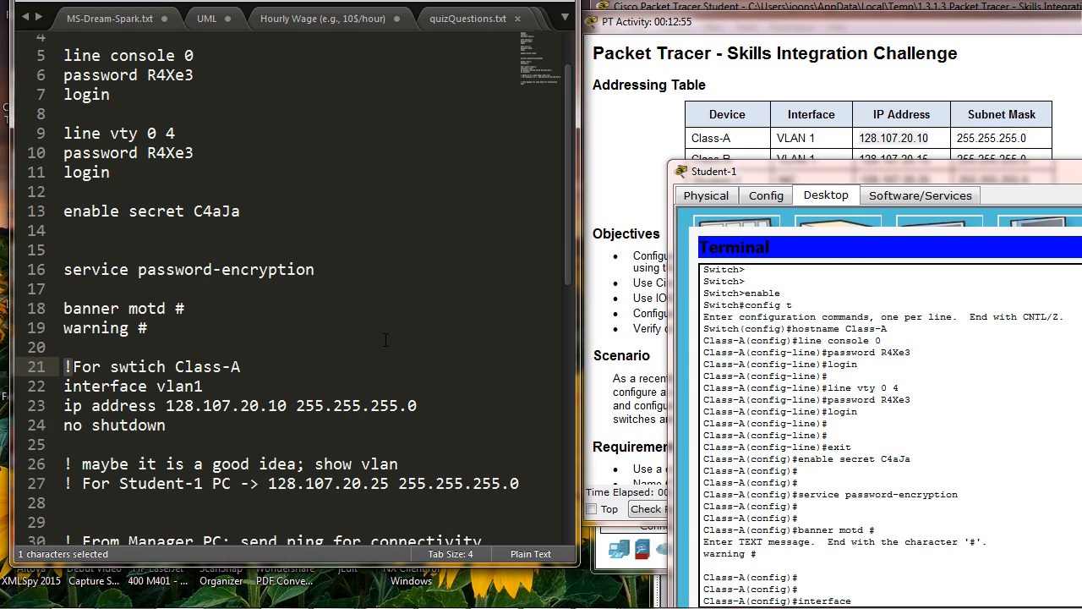
Step: Enter interface configuration mode for vlan1 on Class-A from the Student-1 terminal
drag(850, 178, 640, 109)
text(v)
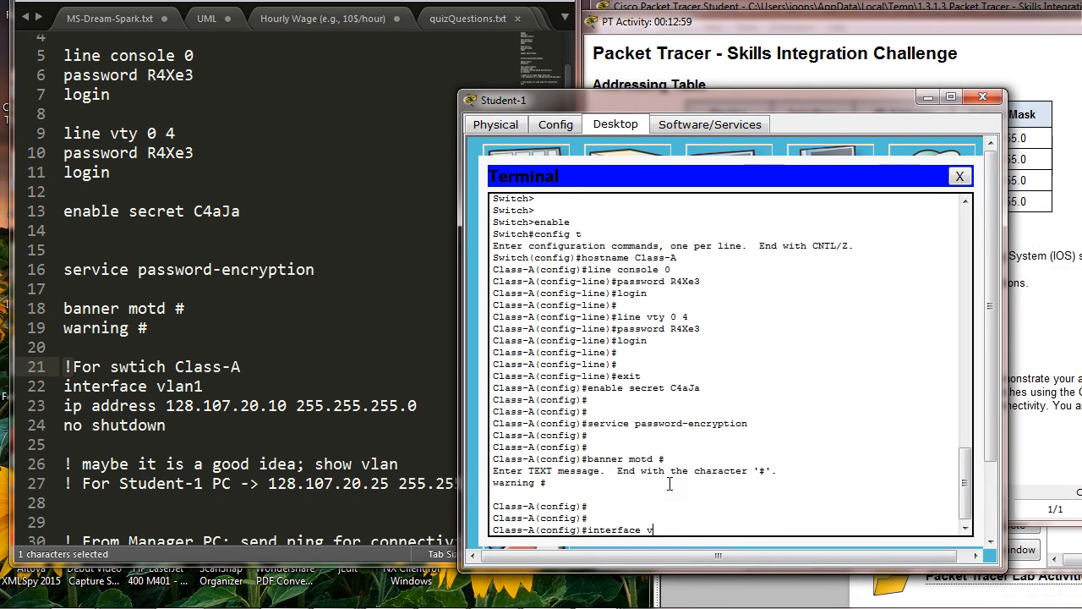
text(aln)
key(BackSpace)
text(lan1)
key(Return)
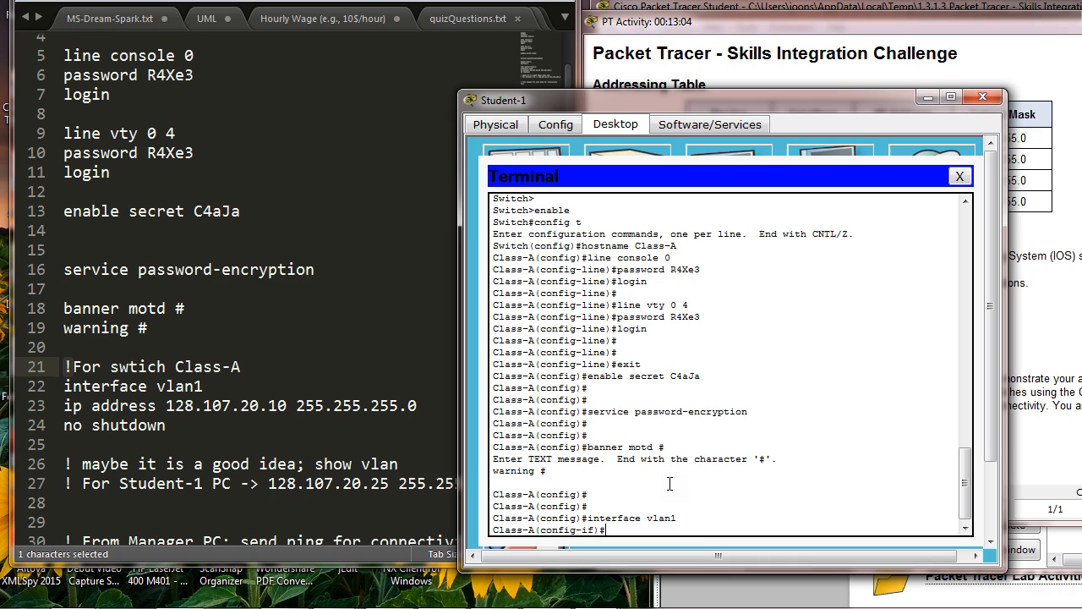
Step: Assign IP address 128.107.20.10 with subnet mask 255.255.255.0 to the vlan1 interface on Class-A
text(ip address 17)
text(8.107.20.10 255.255.255.0)
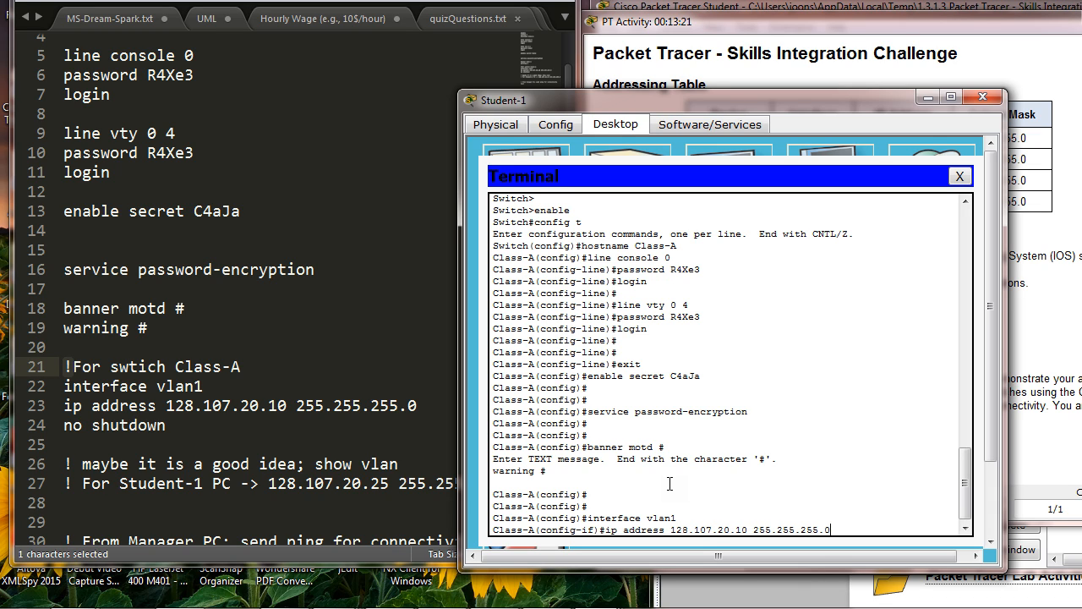
key(Return)
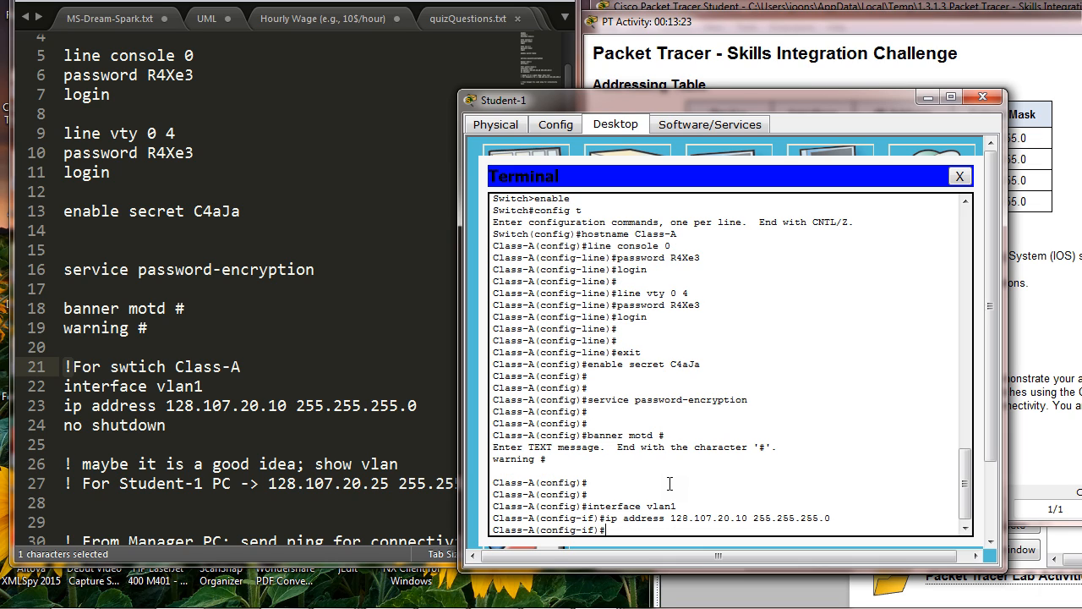
Step: Enable the vlan1 interface on Class-A with the no shutdown command and check its reported link state
text(no shu)
text(tdwon)
text(down)
key(Return)
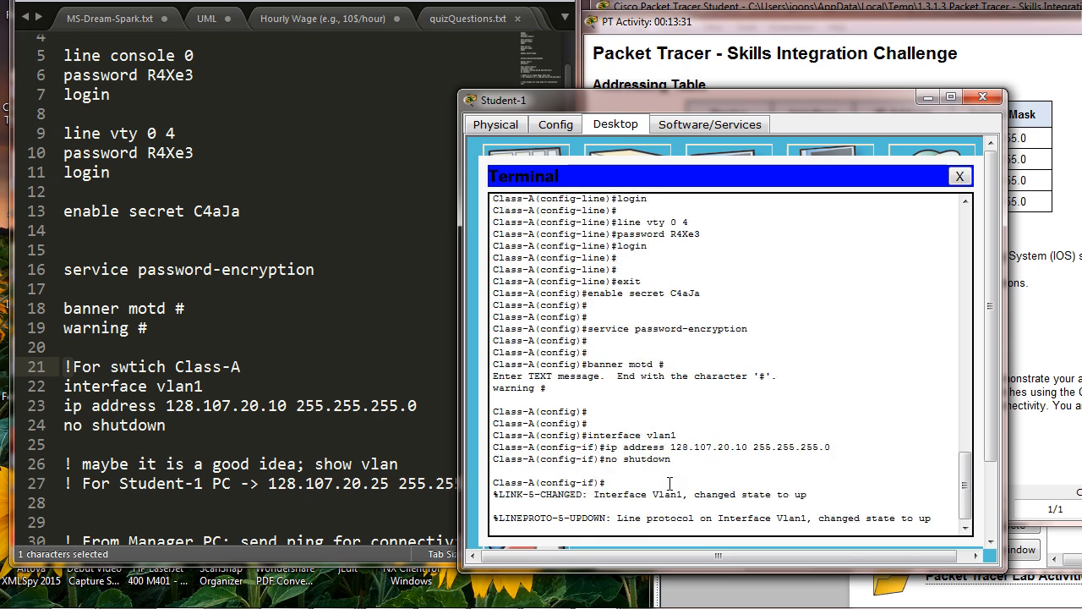
key(Return)
key(Return)
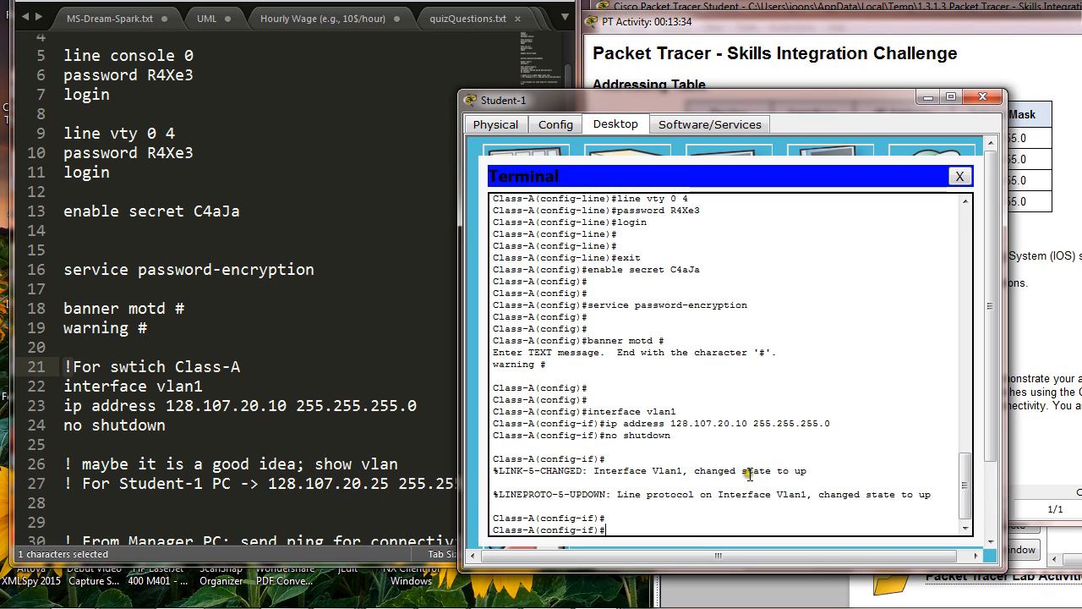
click(799, 469)
double_click(799, 469)
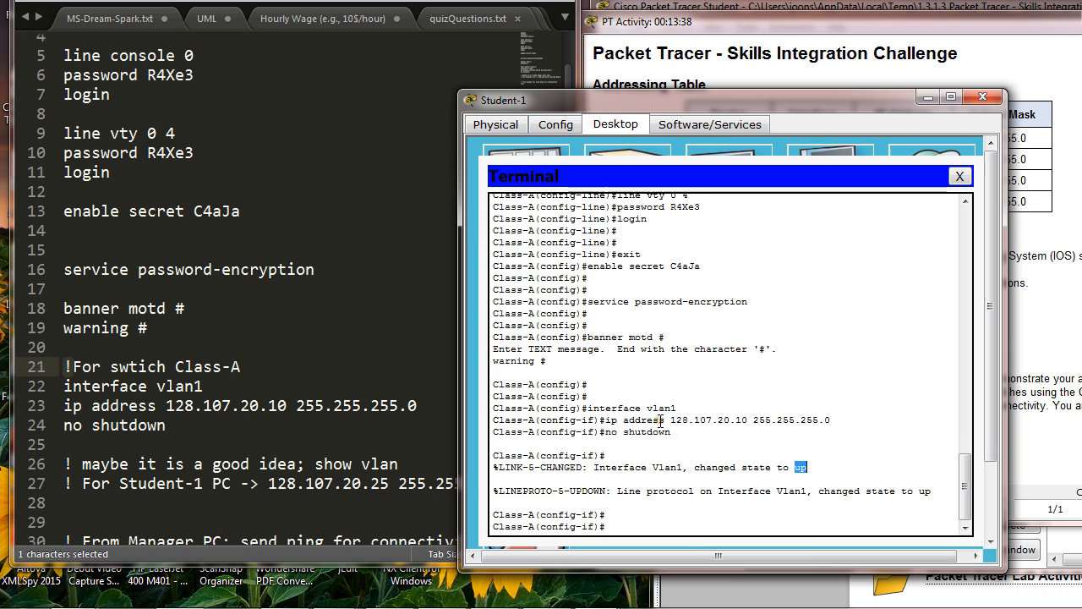
Step: Review the activity requirements and the network topology to identify the remaining devices to configure
click(269, 406)
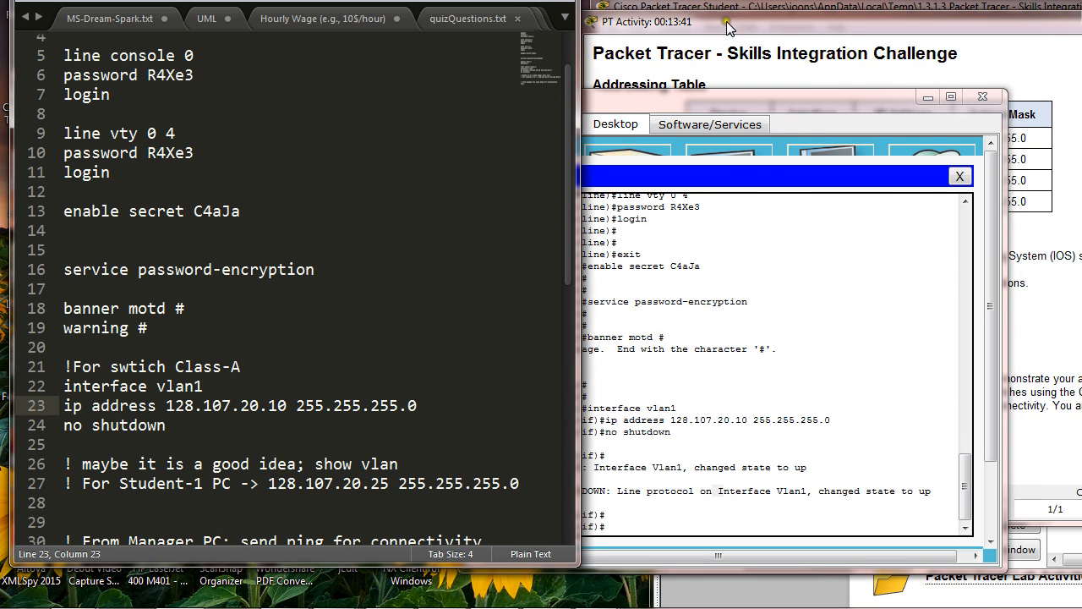
drag(729, 25, 763, 16)
scroll(829, 279, down, 3)
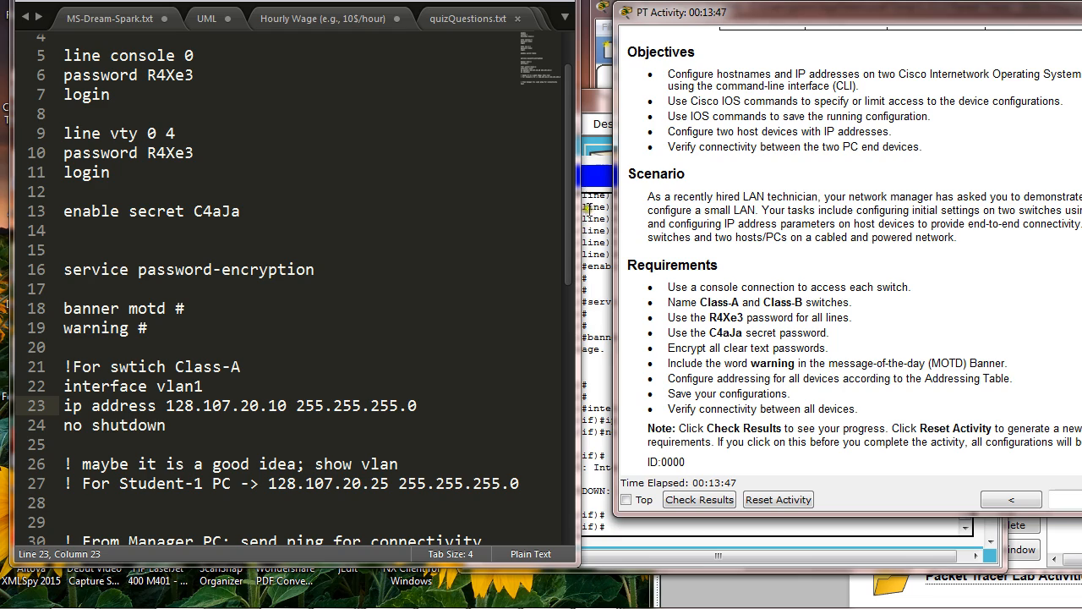
click(592, 119)
drag(696, 19, 937, 87)
click(854, 5)
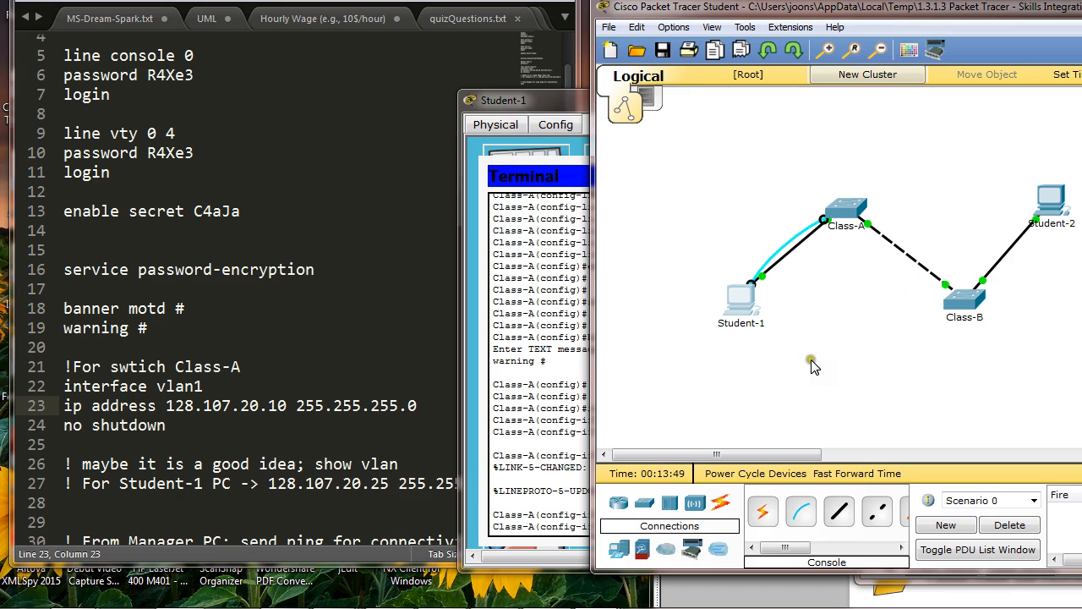
Step: Close the terminal on Student-1 and open its IP Configuration with static IPv4 addressing selected
click(573, 96)
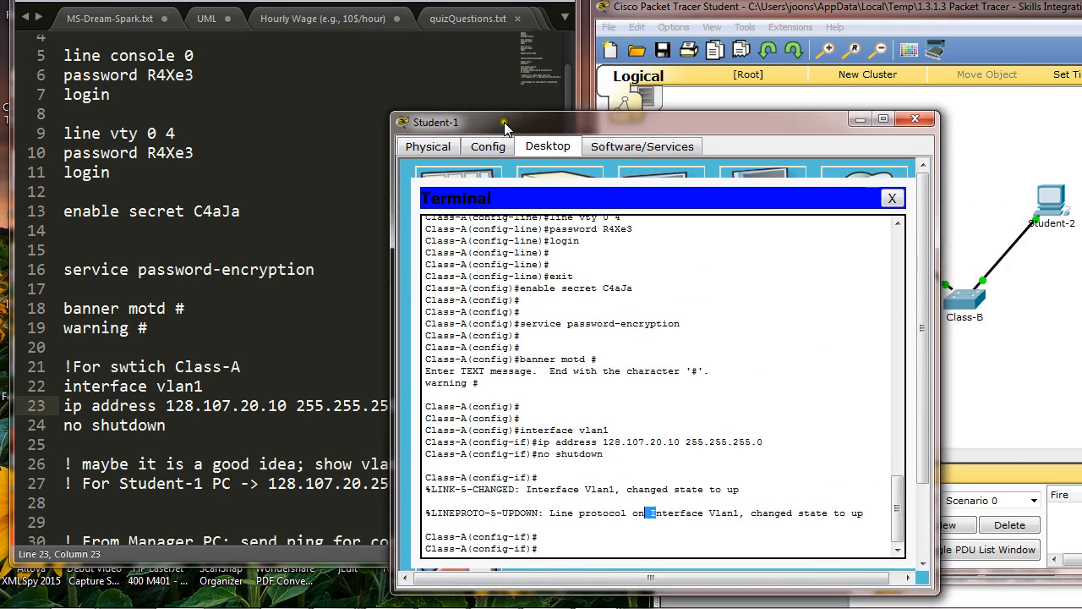
click(892, 200)
click(423, 211)
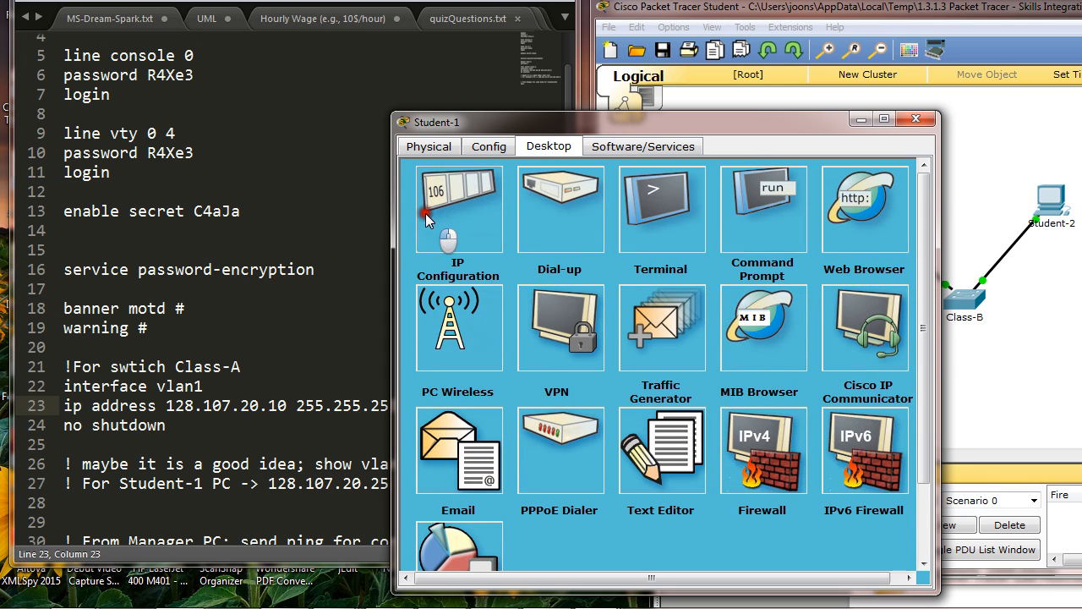
click(544, 219)
click(563, 241)
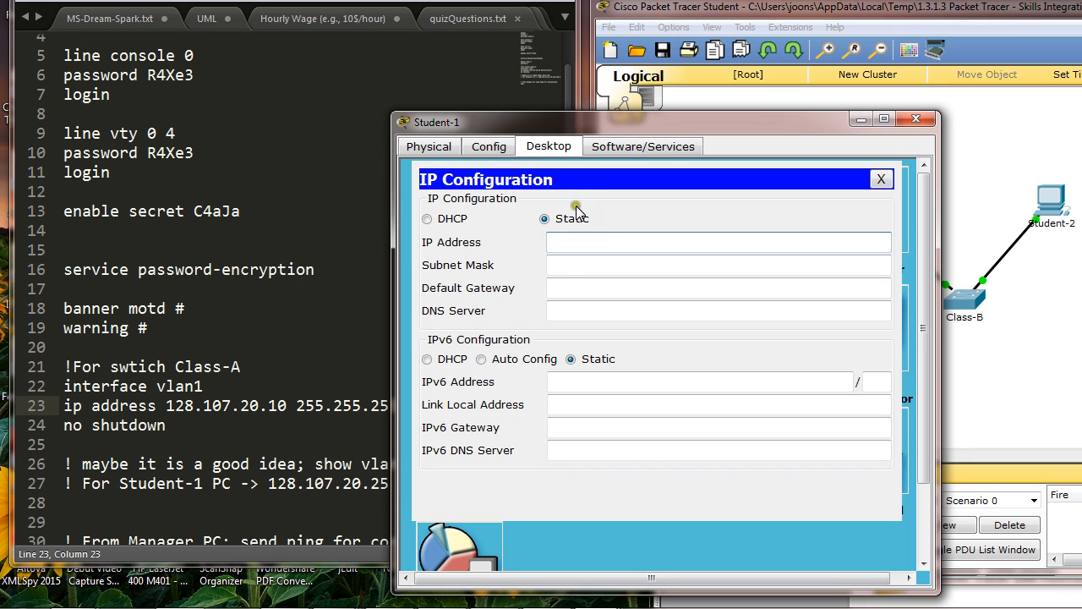
drag(598, 126, 584, 152)
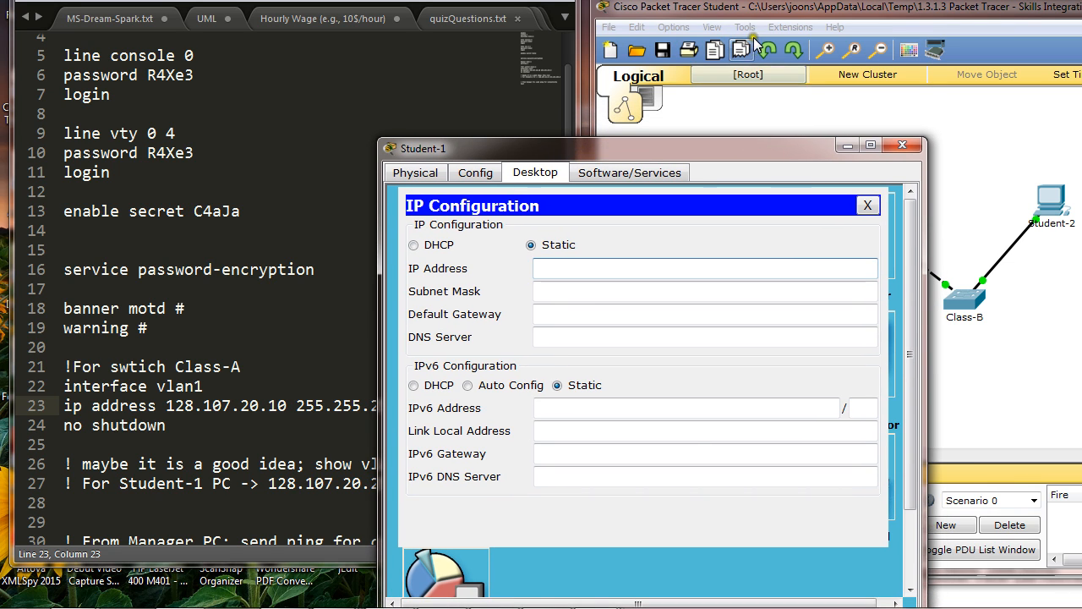
Step: Look up the IP address assigned to Student-1 in the activity's addressing table
drag(759, 10, 866, 134)
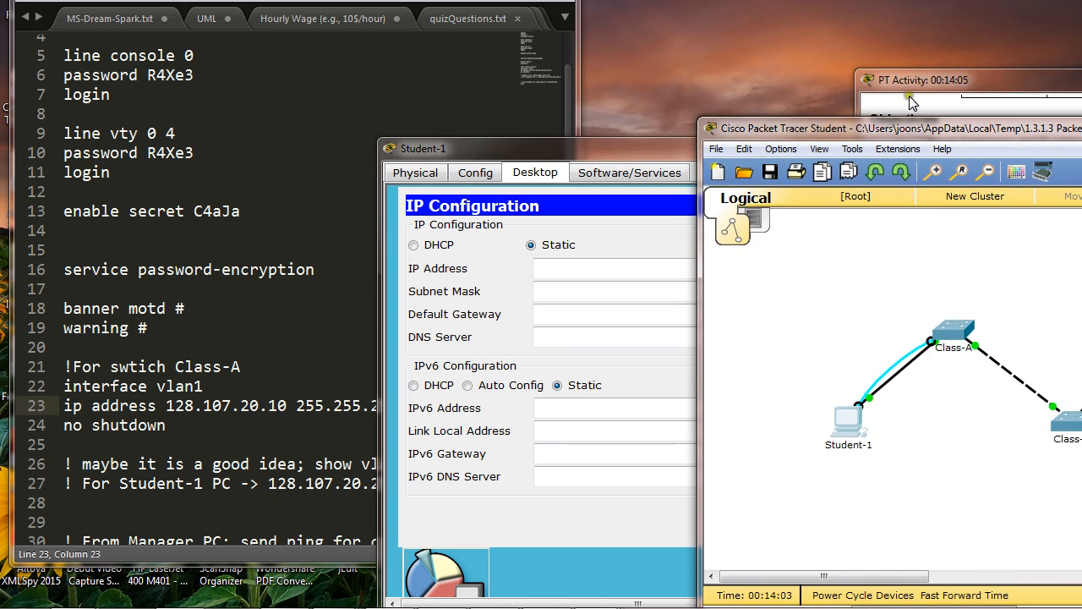
drag(921, 79, 741, 31)
scroll(823, 171, up, 3)
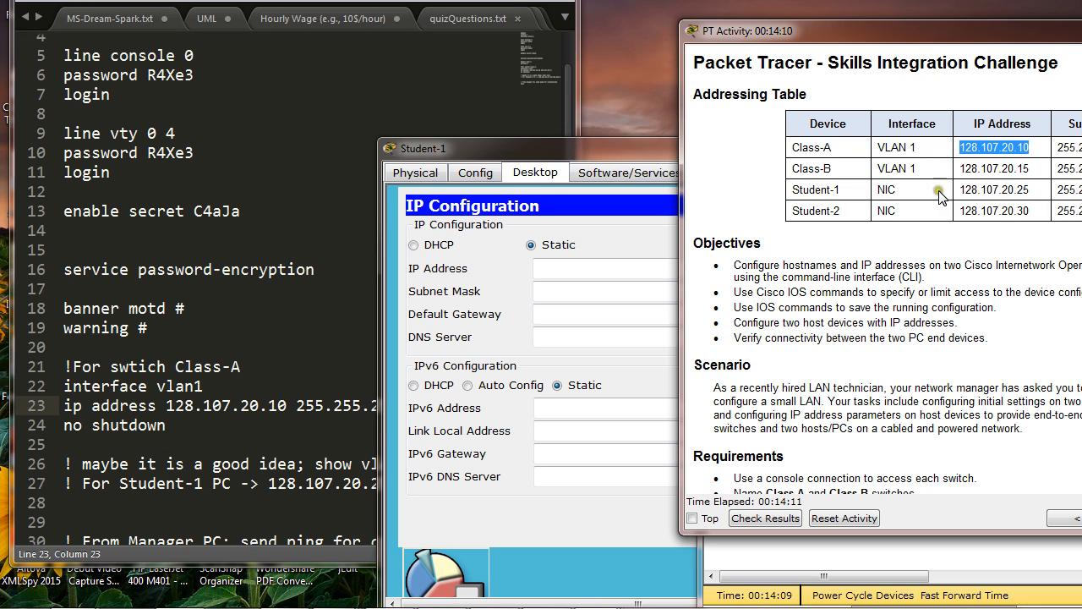
click(961, 190)
drag(961, 190, 1030, 190)
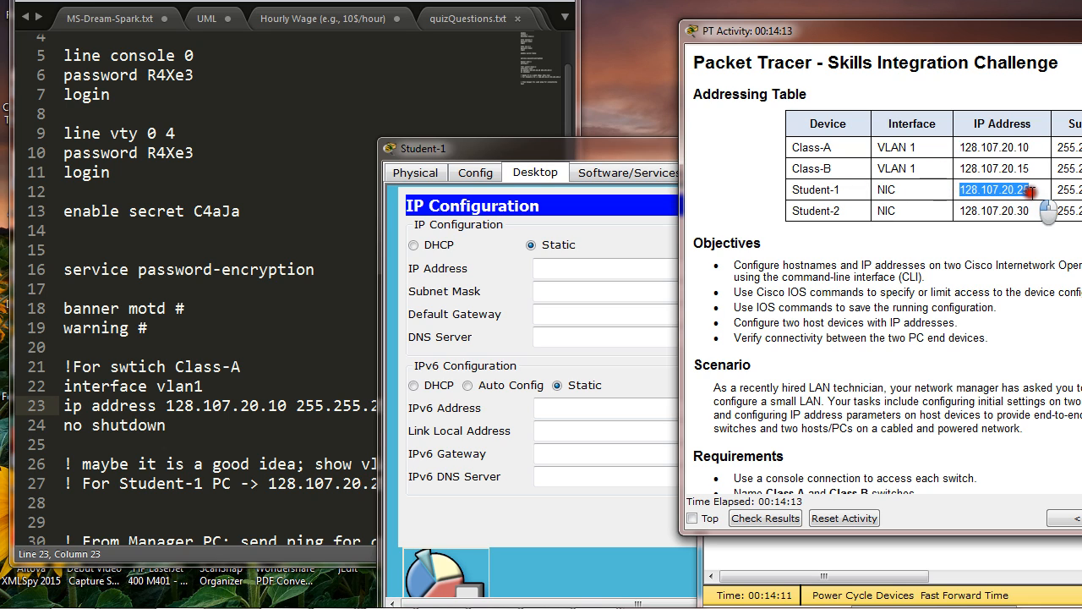
Step: Try to enter the static IP address from the addressing table on Student-1
drag(662, 154, 537, 129)
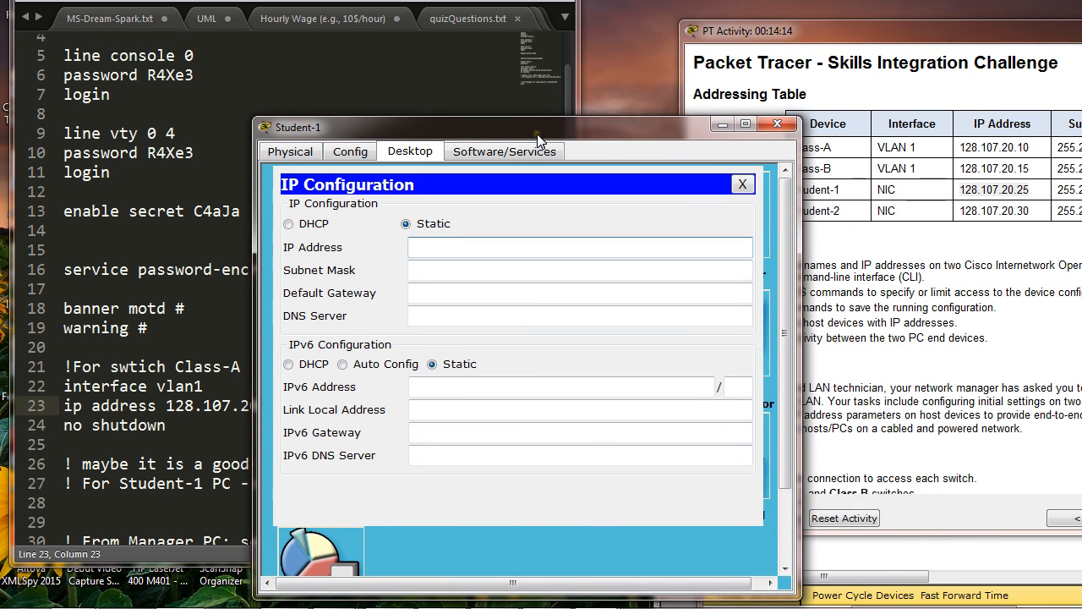
text(128)
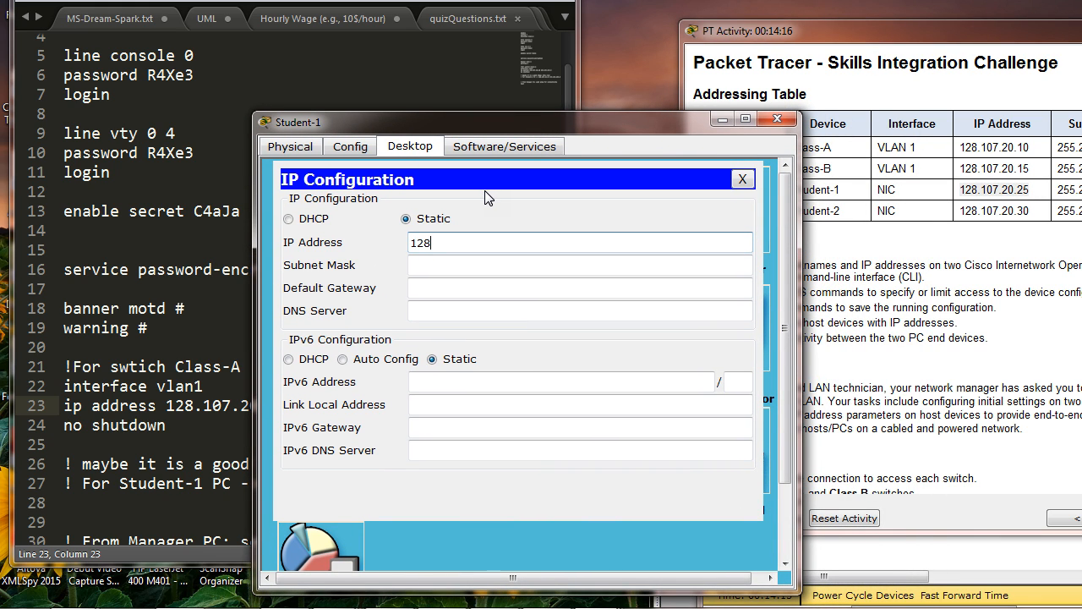
text(.107.20.25)
click(471, 265)
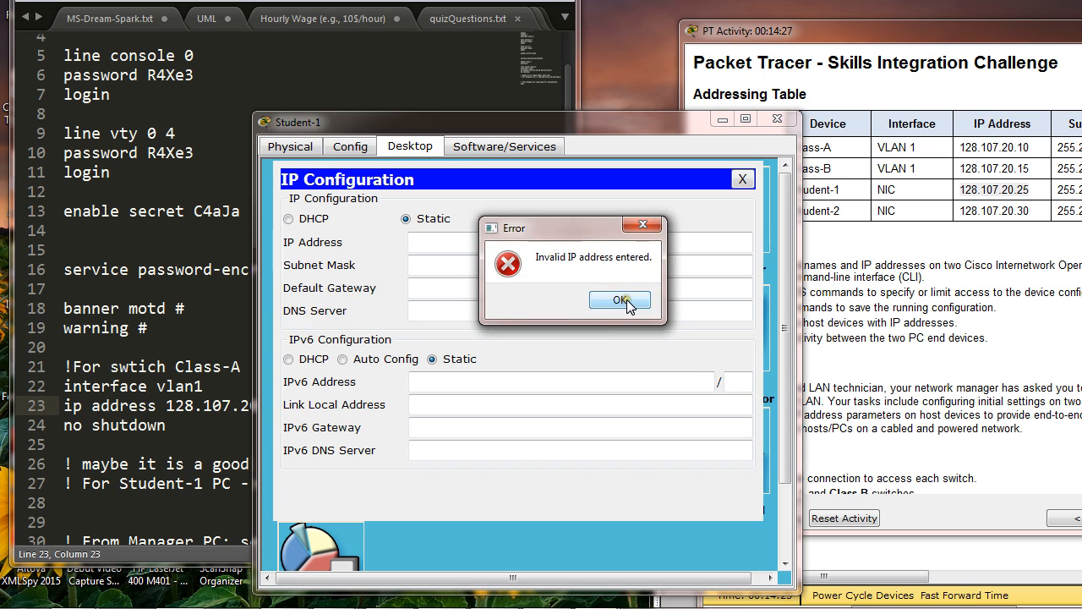
click(620, 301)
Step: Set Student-1's static IP address to 128.107.20.25
click(424, 240)
text(12)
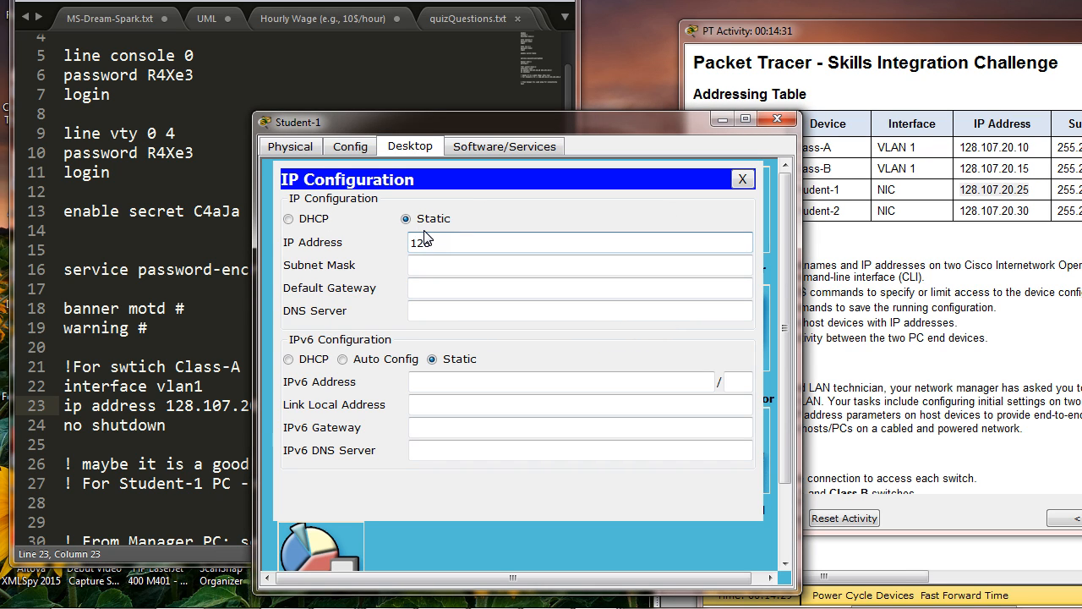
text(8.107.20.25)
Step: Set Student-1's subnet mask to 255.255.255.0 and close its IP Configuration
click(457, 263)
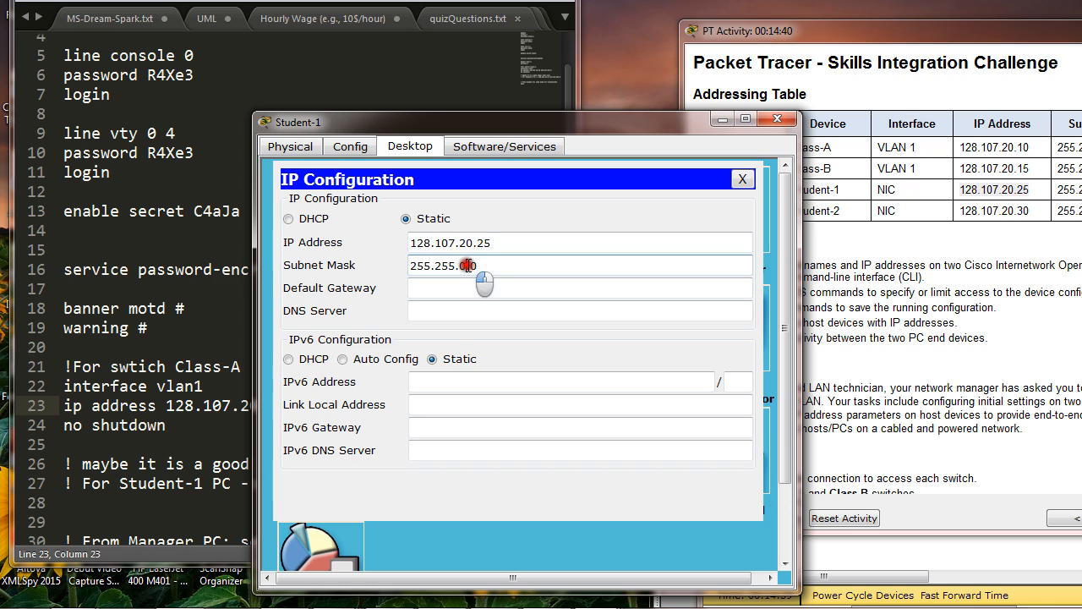
click(469, 268)
key(BackSpace)
text(2)
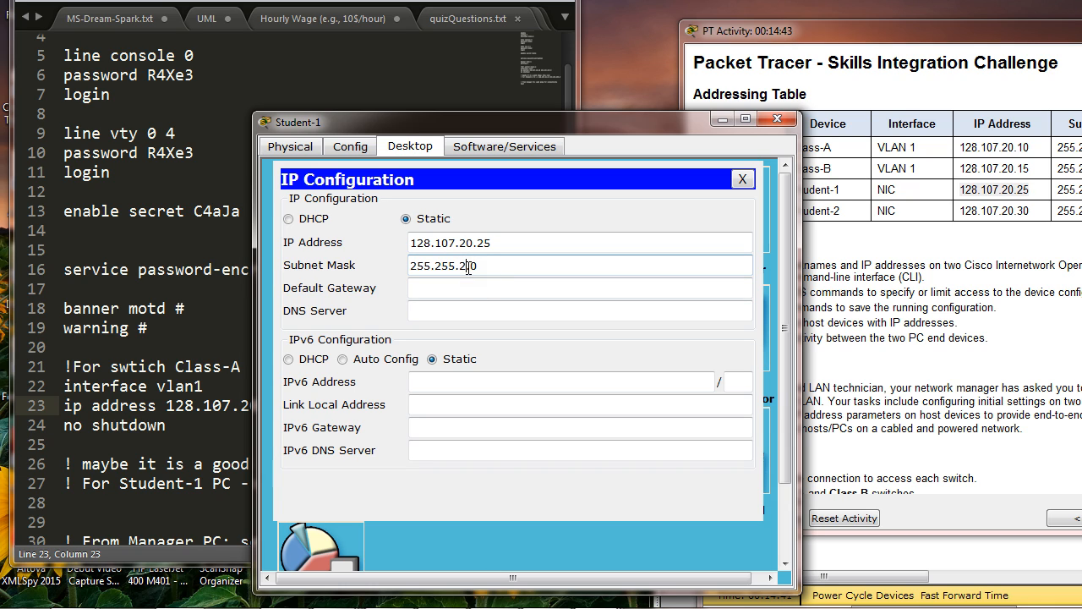
text(55)
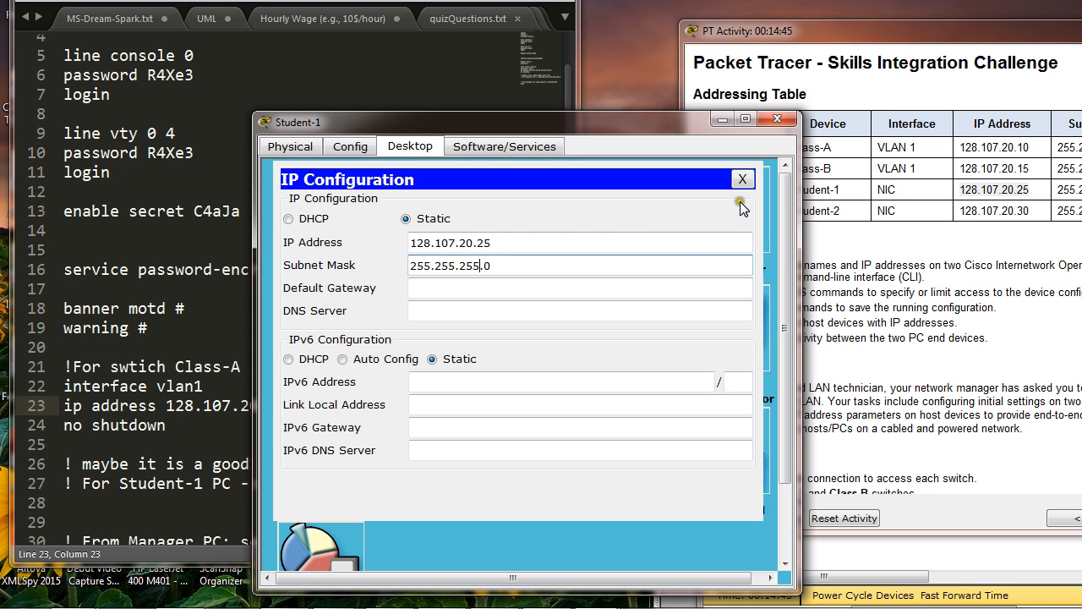
click(743, 180)
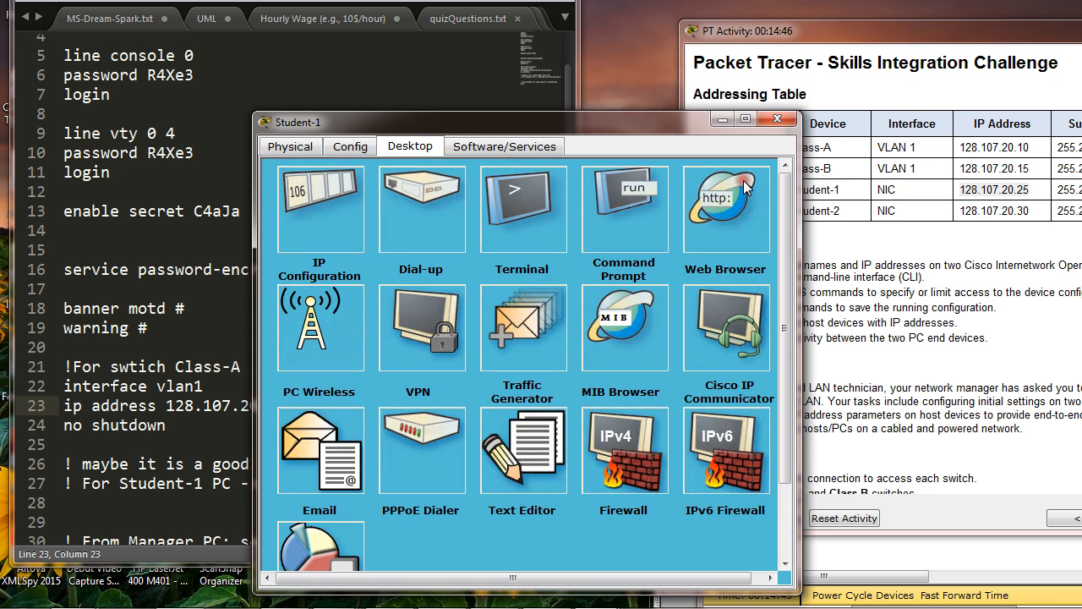
Step: Review the activity's requirements and open Student-1's terminal session to Class-A with the default port settings
click(974, 245)
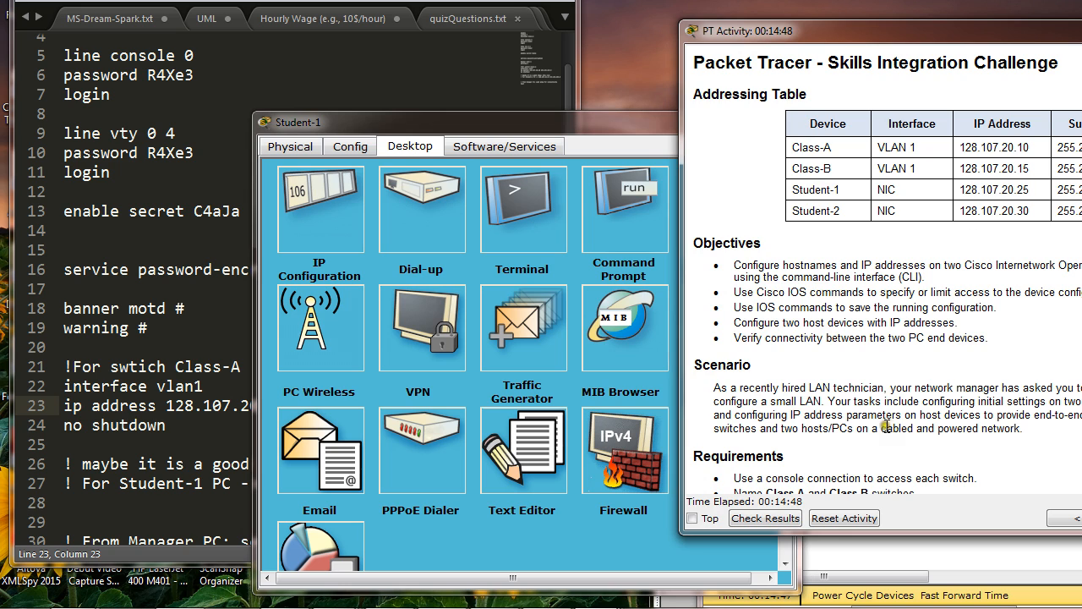
scroll(886, 427, down, 3)
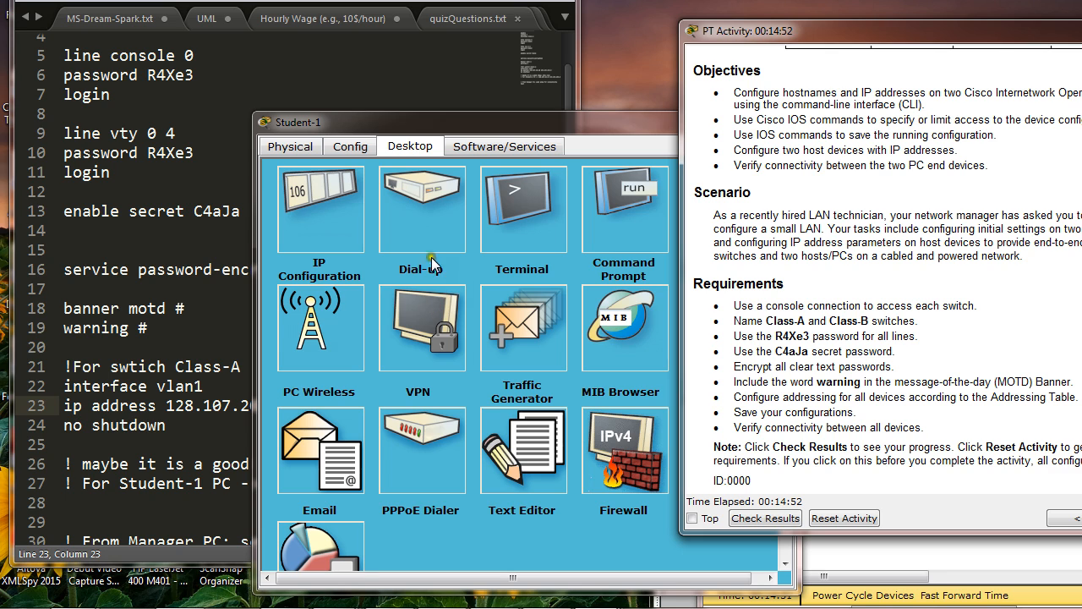
click(527, 219)
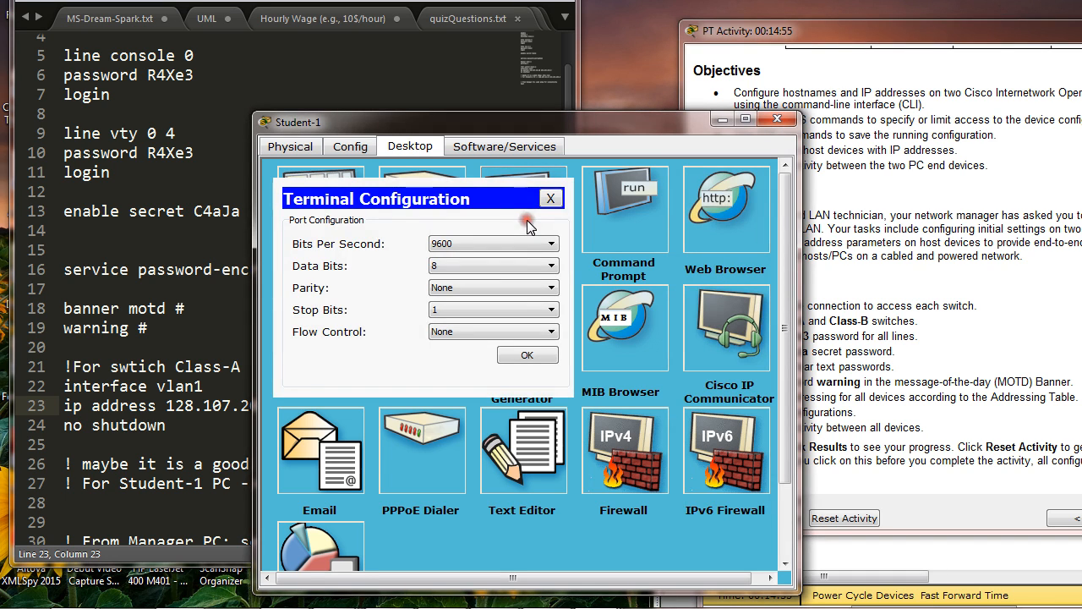
click(527, 356)
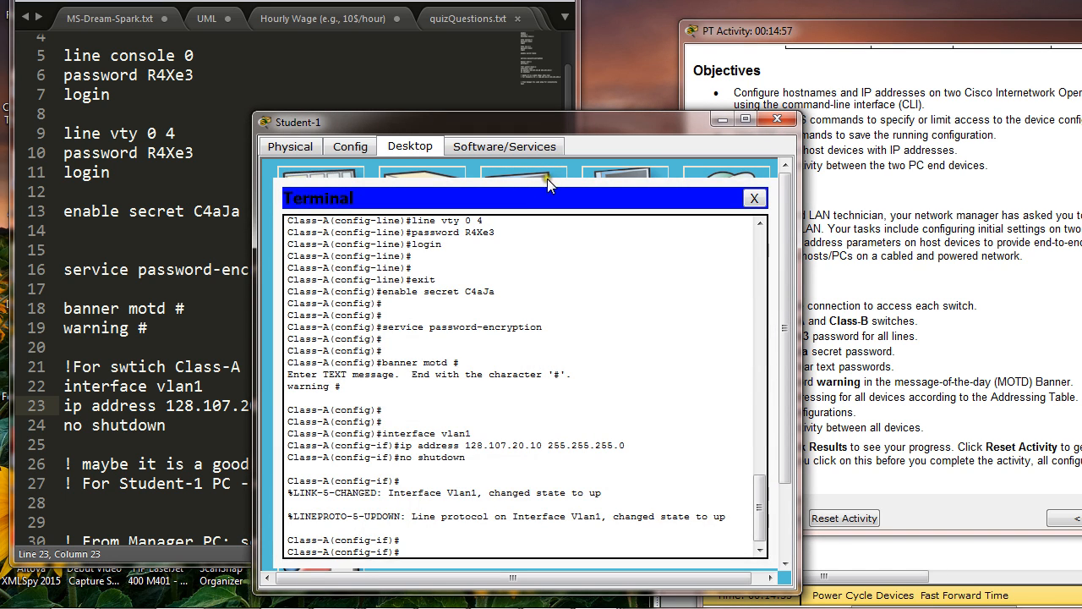
drag(552, 133, 488, 53)
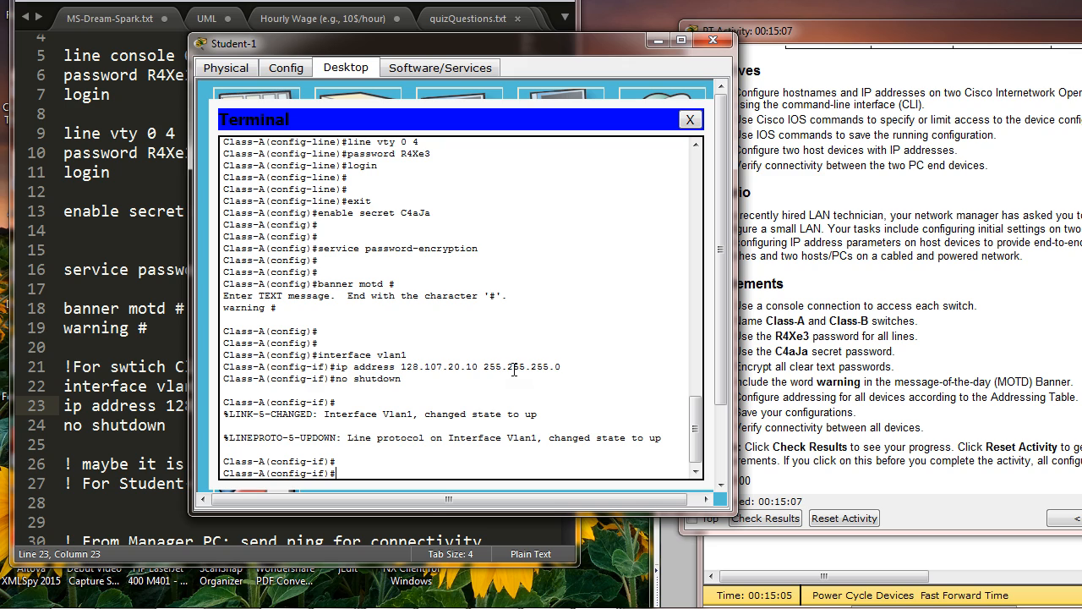
Step: Exit interface and global configuration modes on Class-A to return to the privileged prompt
text(exit)
key(Return)
key(Return)
key(Return)
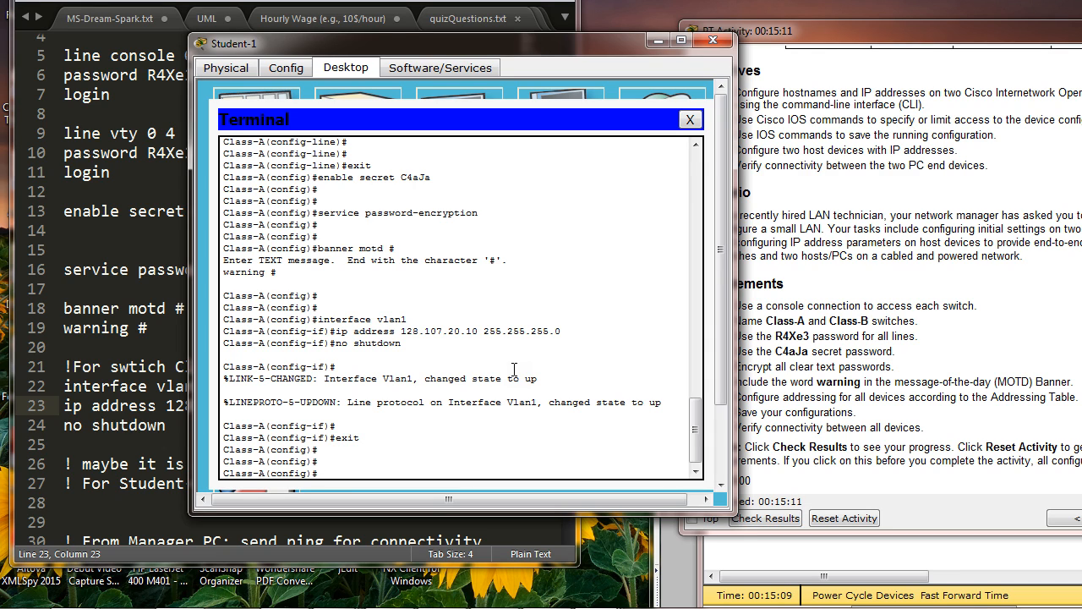
text(exit)
key(Return)
key(Return)
key(Return)
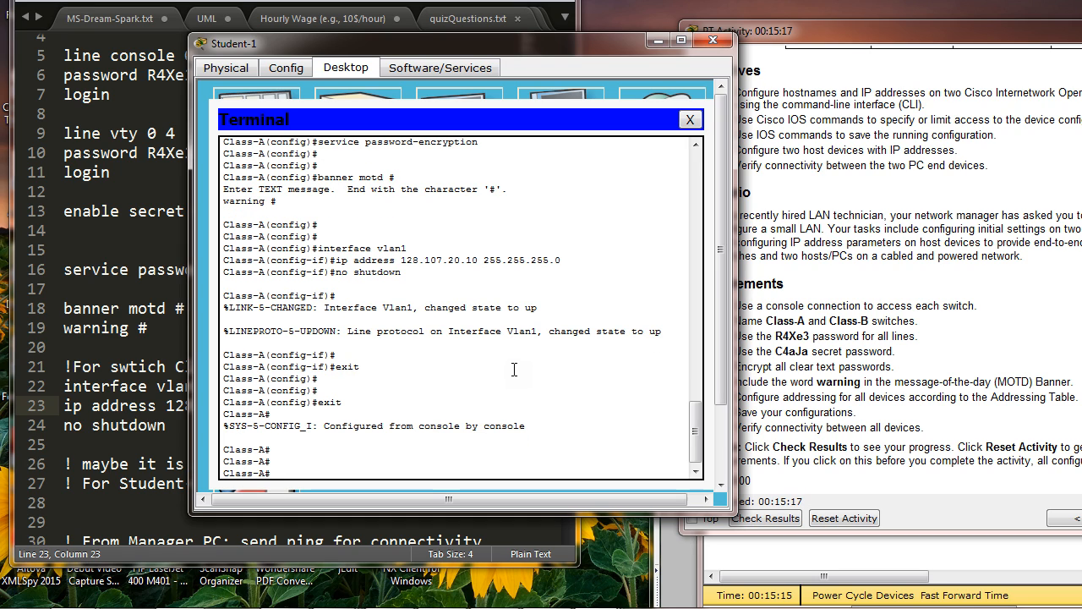
Step: Save Class-A's running-config to startup-config, accepting the default destination filename
text(copy r)
text(un)
text(-)
key(Tab)
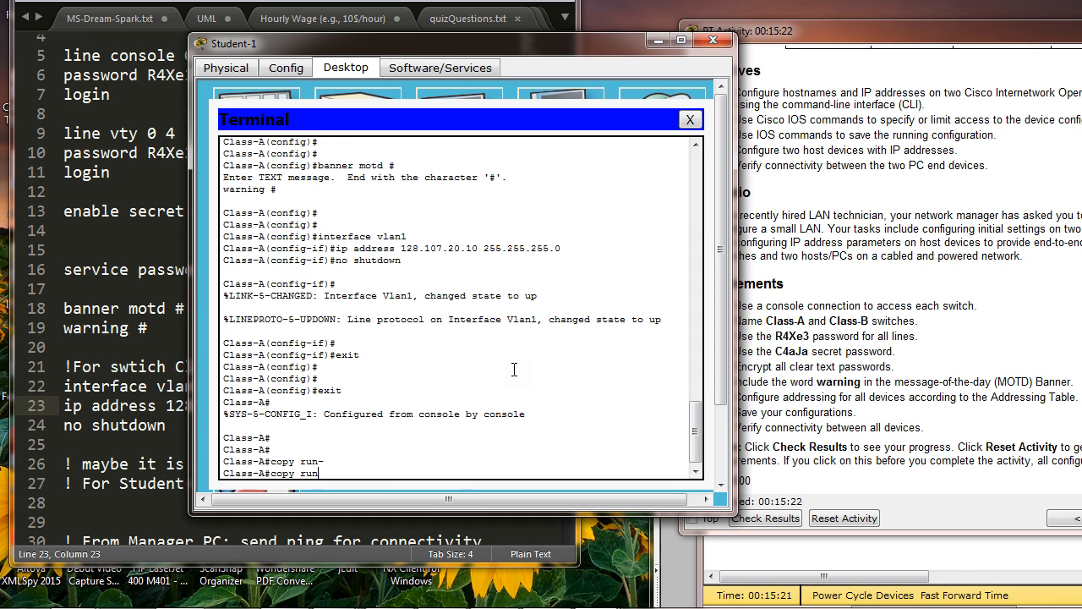
text(n)
key(Tab)
text(start)
key(Tab)
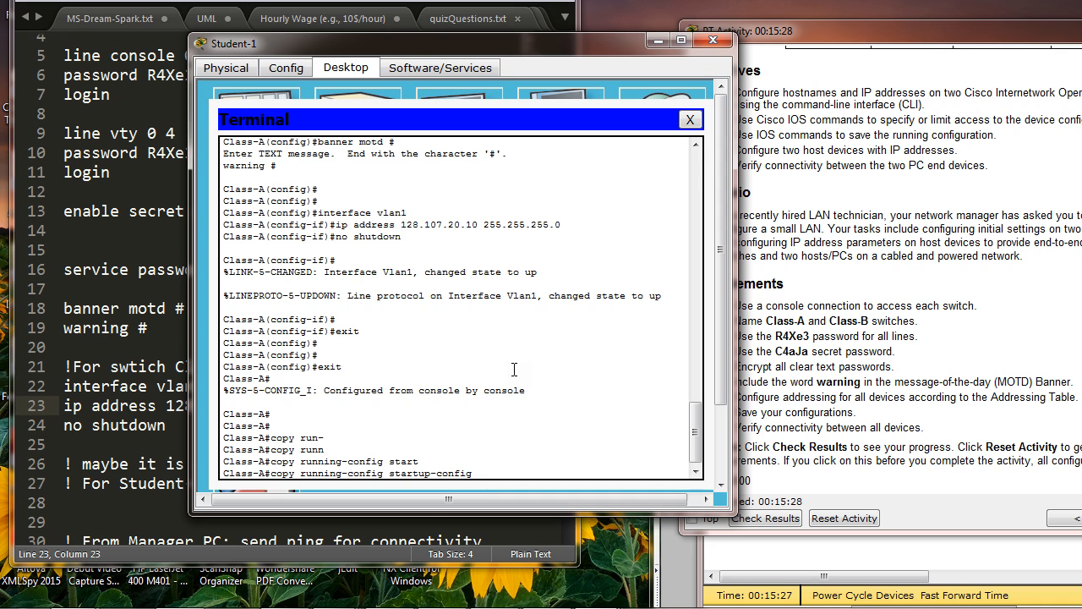
key(Return)
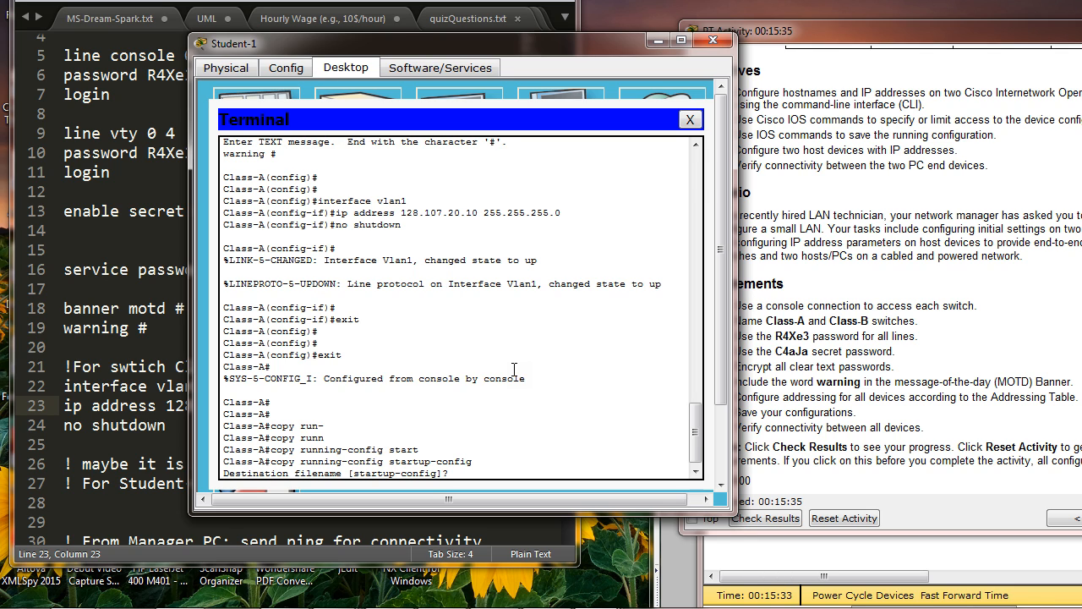
key(Return)
key(Return)
key(Return)
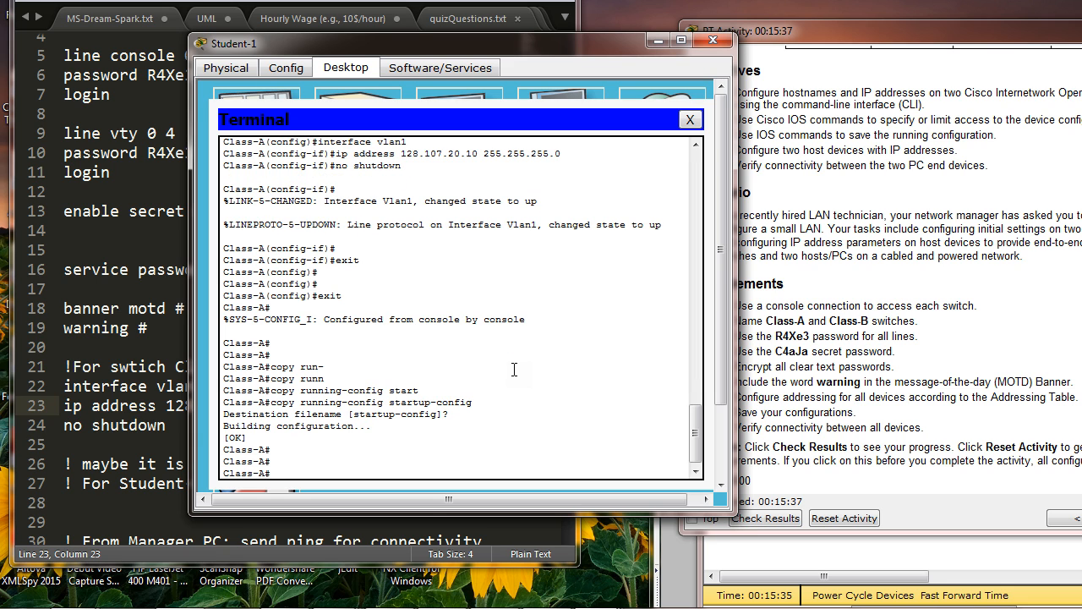
Step: Review the activity's connectivity requirement, and replace Student-1's terminal session with its Command Prompt
drag(958, 35, 735, 10)
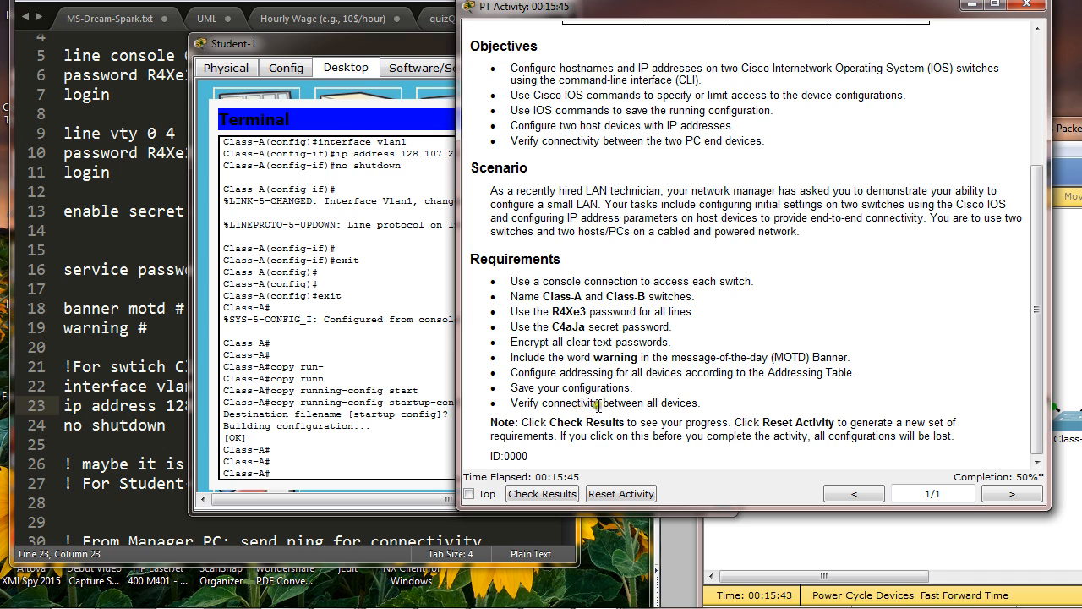
drag(364, 49, 533, 55)
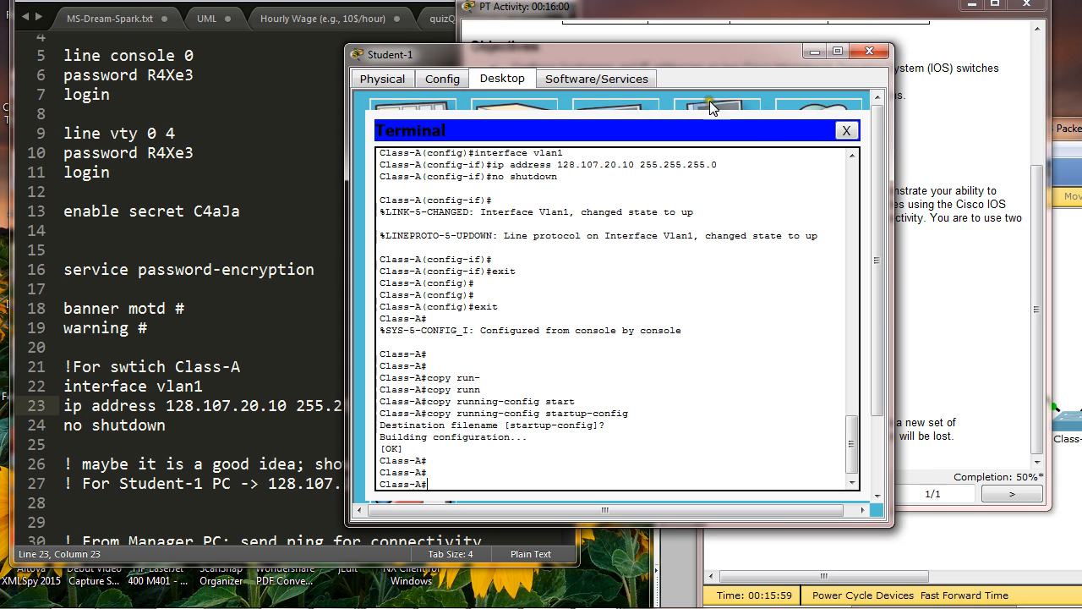
click(846, 131)
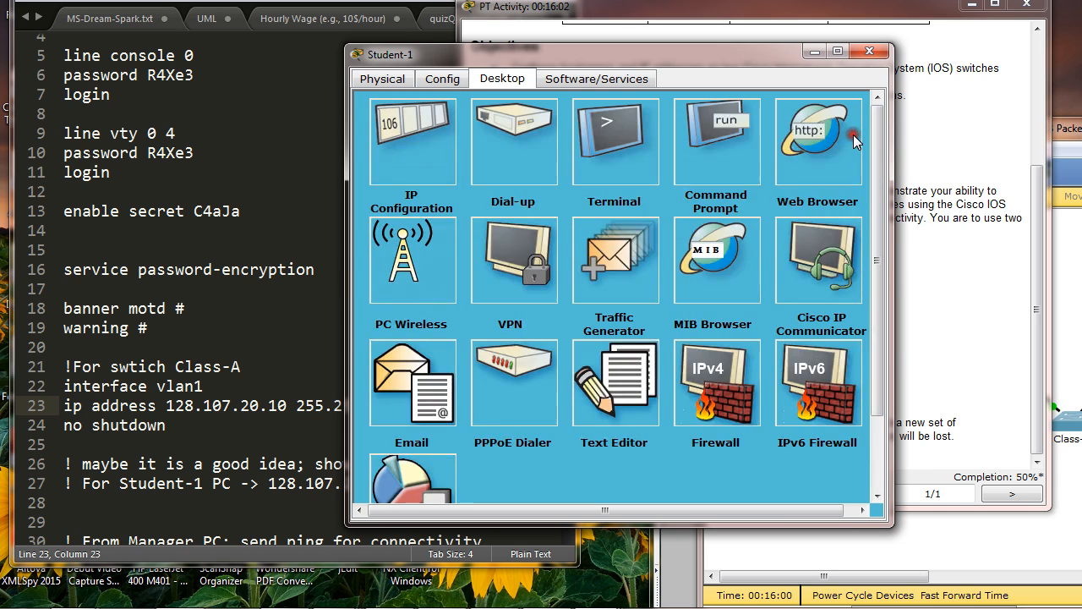
click(686, 147)
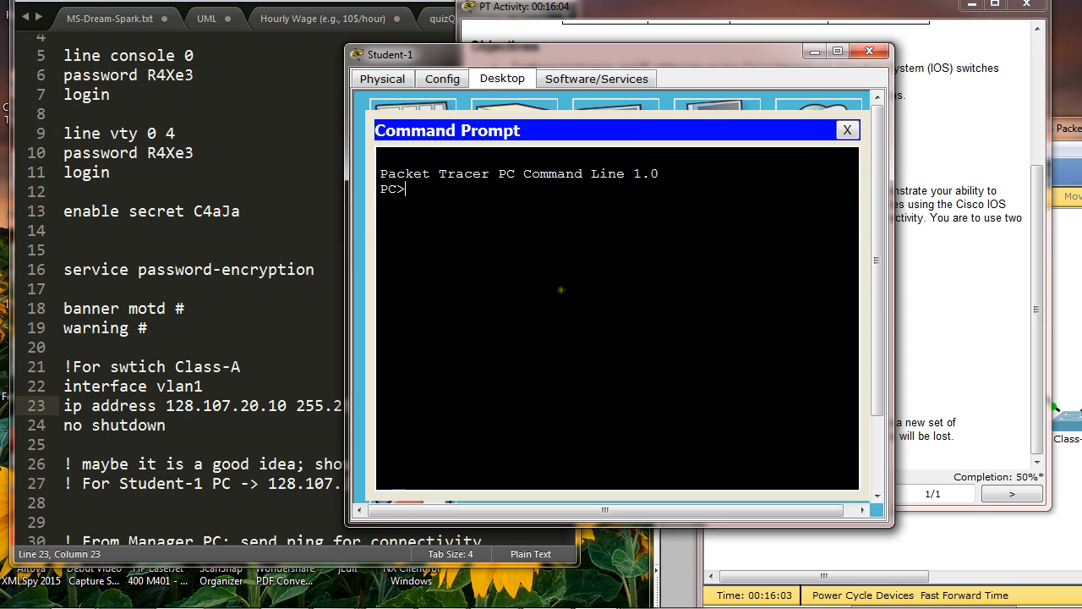
Step: Ping the Class-A switch at 128.107.20.10 from Student-1, taking the address from the notes file
text(ping)
drag(555, 61, 603, 49)
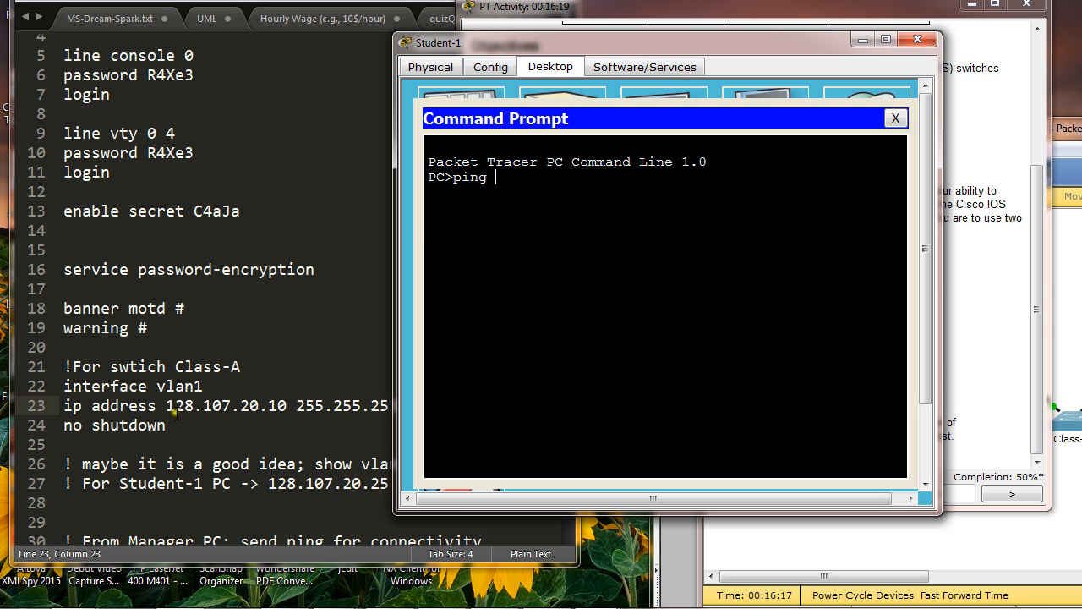
drag(167, 406, 286, 407)
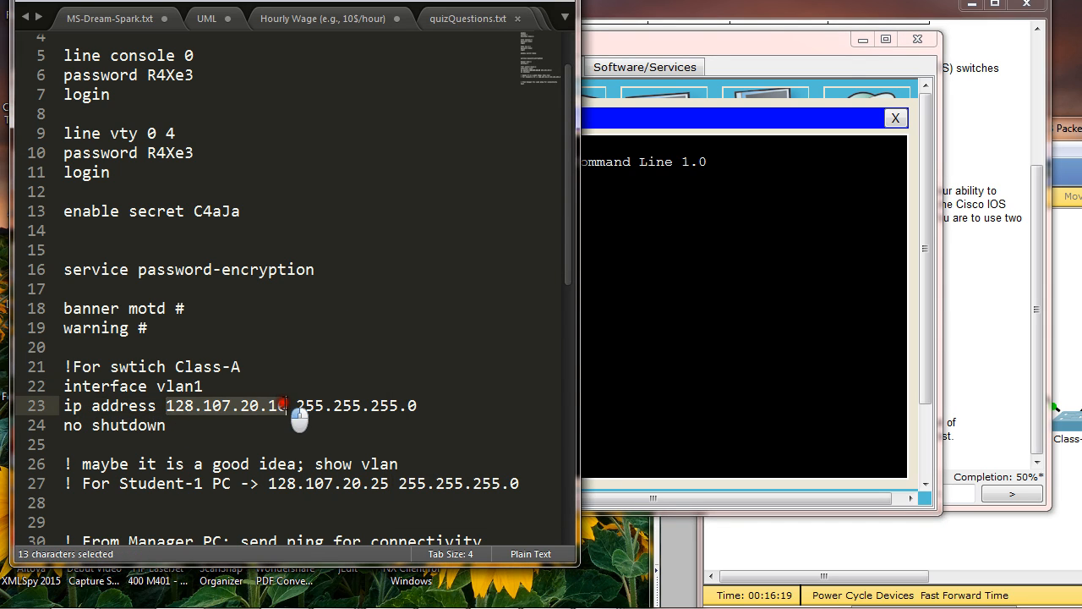
drag(707, 41, 771, 50)
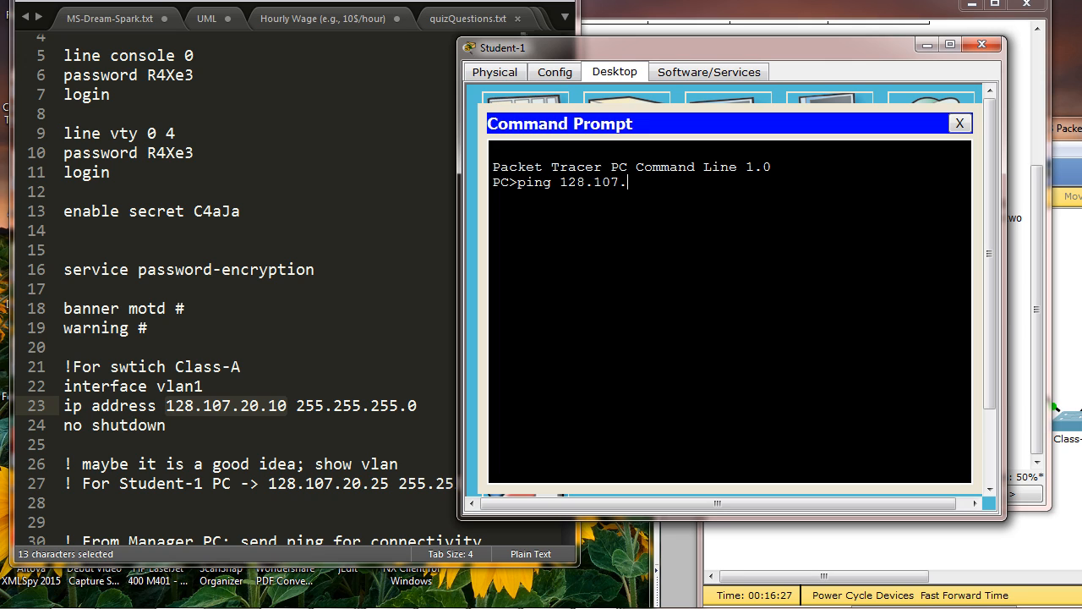
text(.1-0)
drag(560, 182, 695, 193)
click(696, 192)
key(Return)
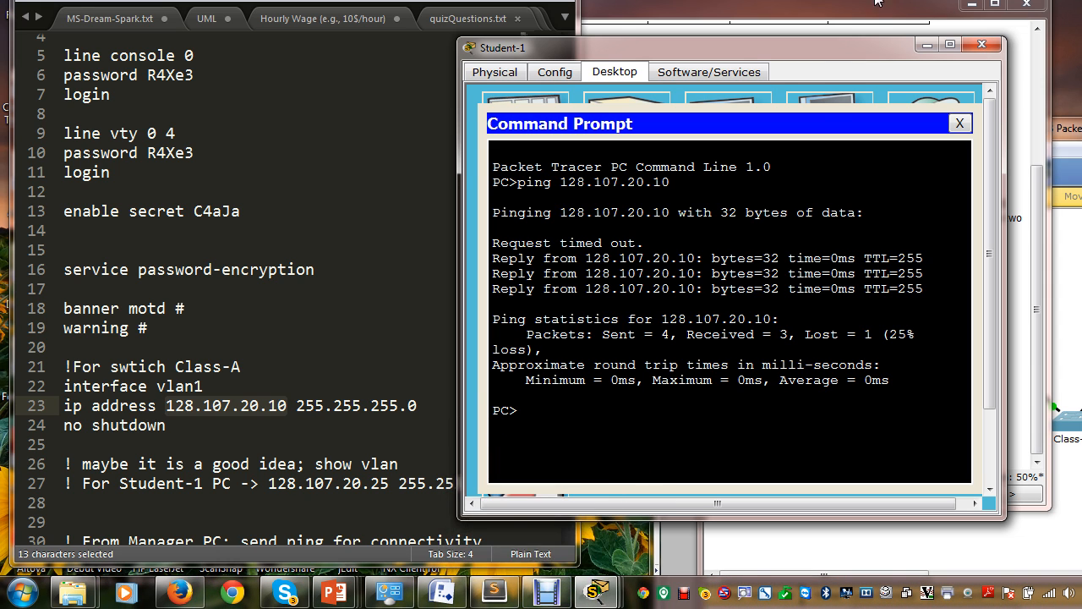
Step: Add the comment "! no ip address" followed by dotted placeholders below the Class-A ip address line in the notes file
drag(864, 11, 857, 15)
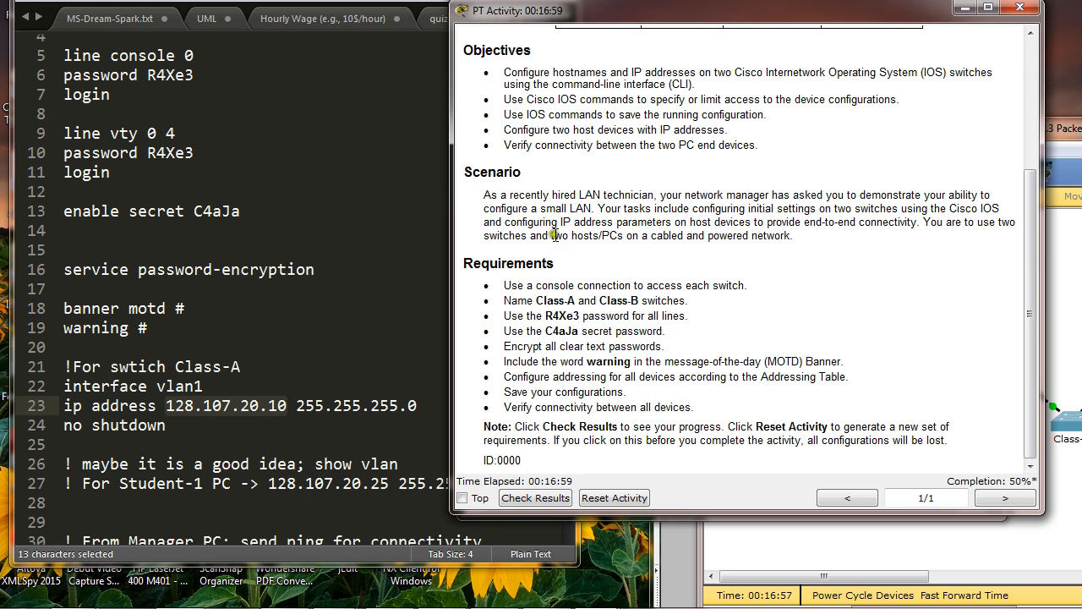
click(395, 300)
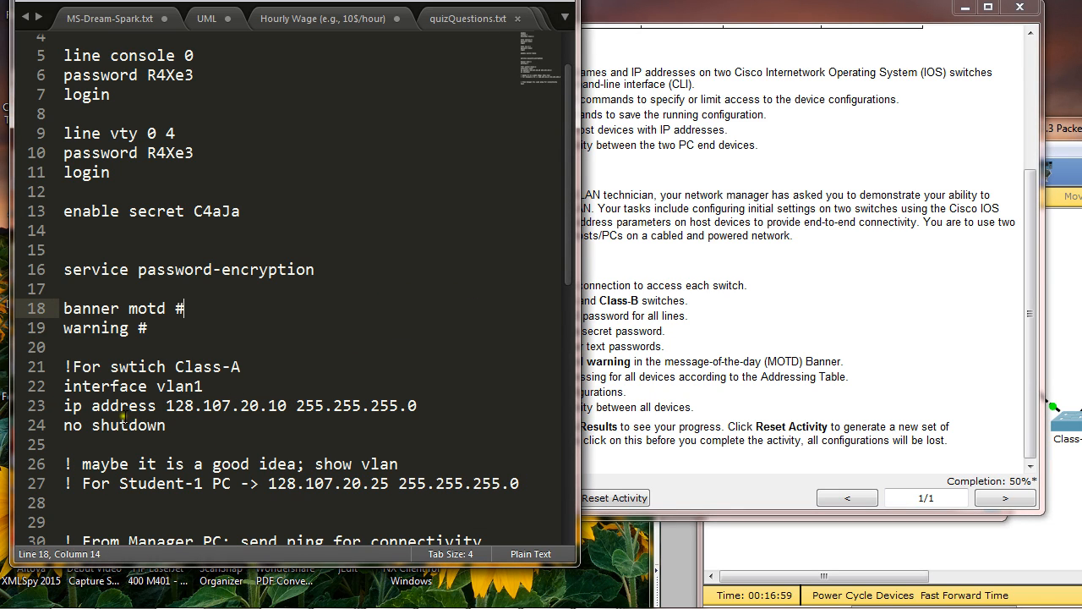
drag(166, 405, 298, 404)
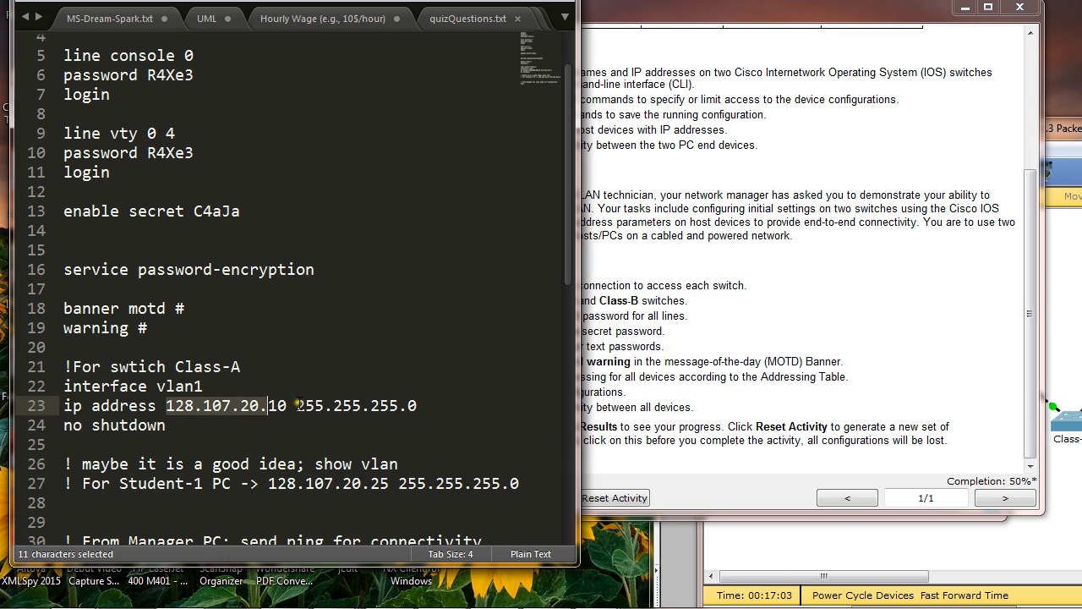
click(417, 406)
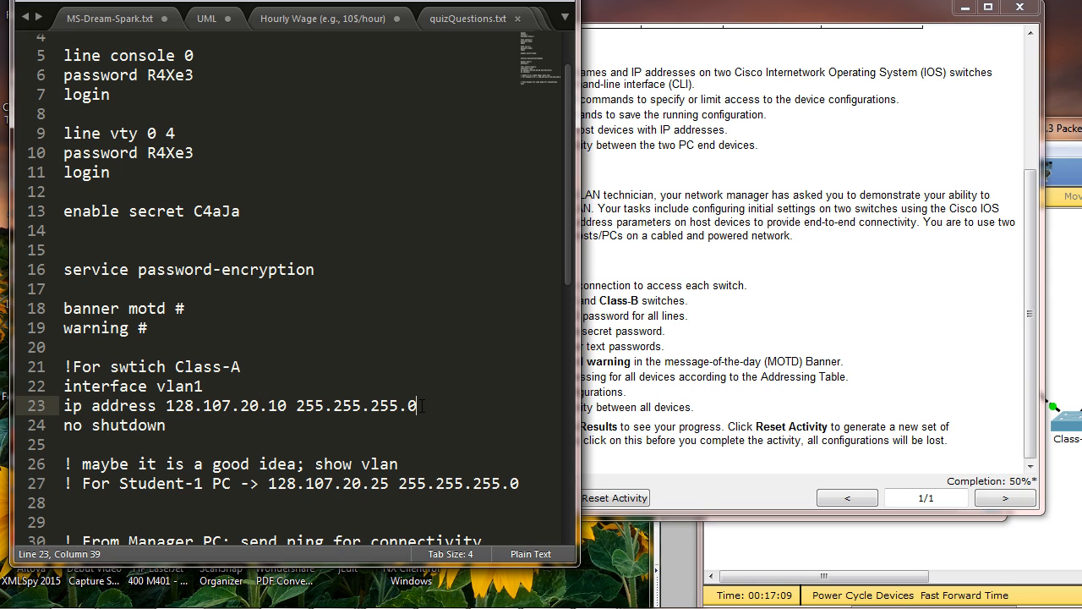
key(Return)
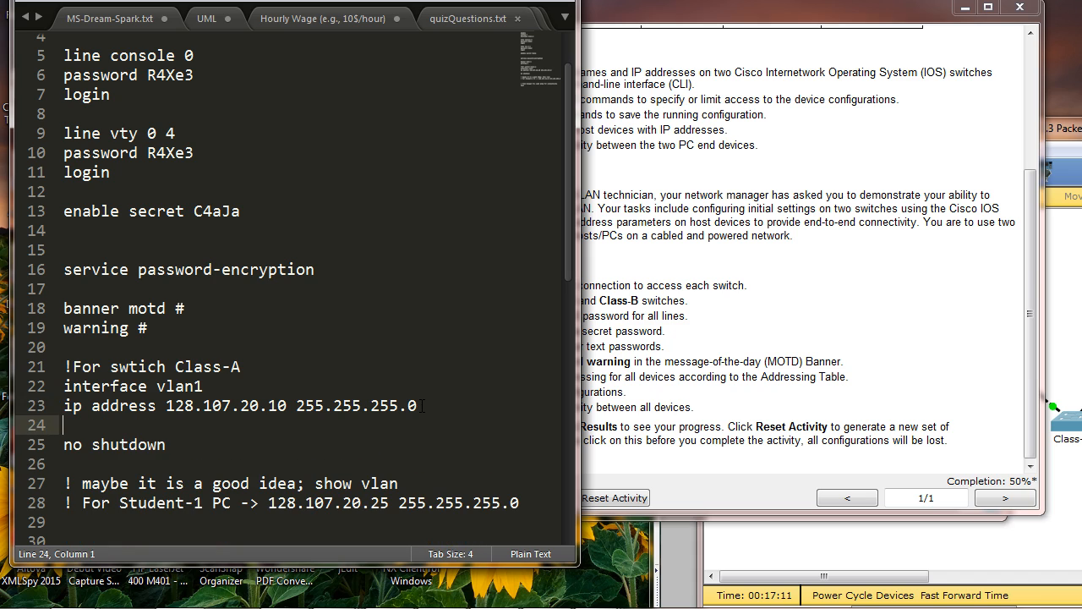
text(! no ip address ......)
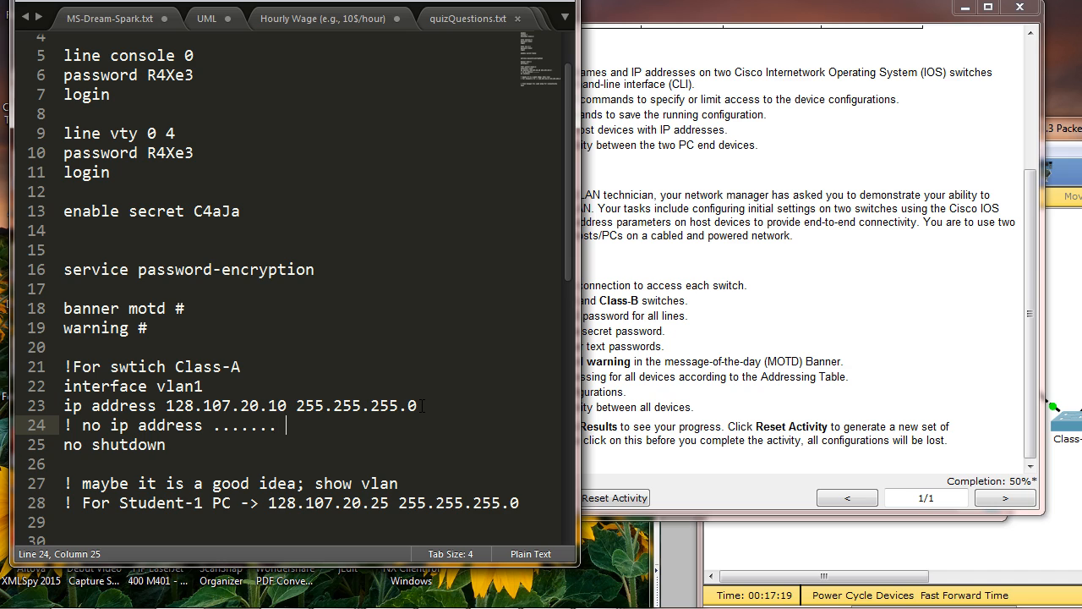
text(.  .........)
double_click(90, 426)
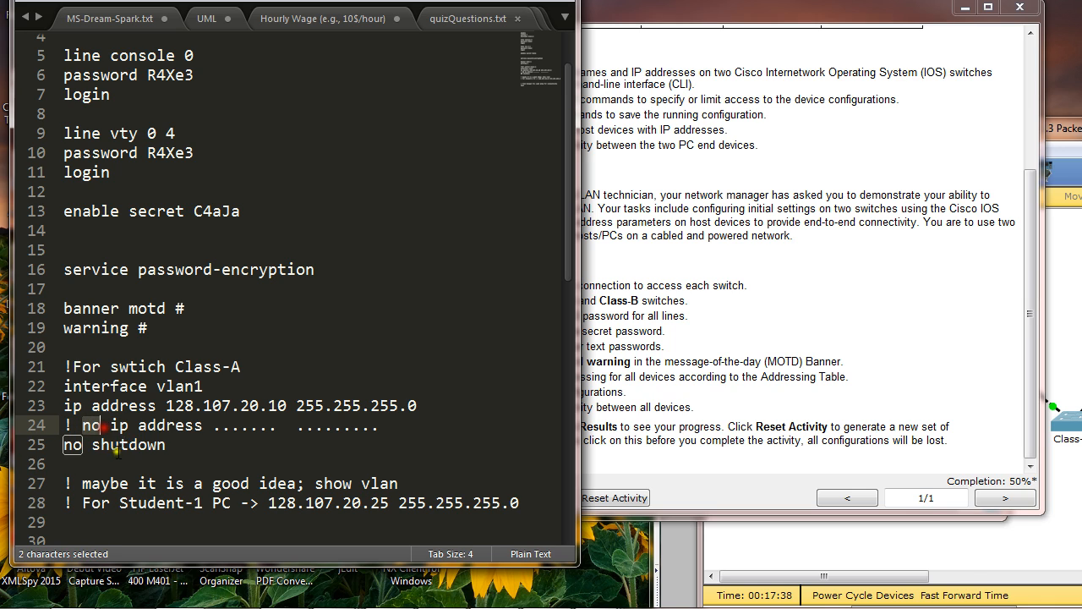
drag(110, 425, 393, 430)
click(510, 175)
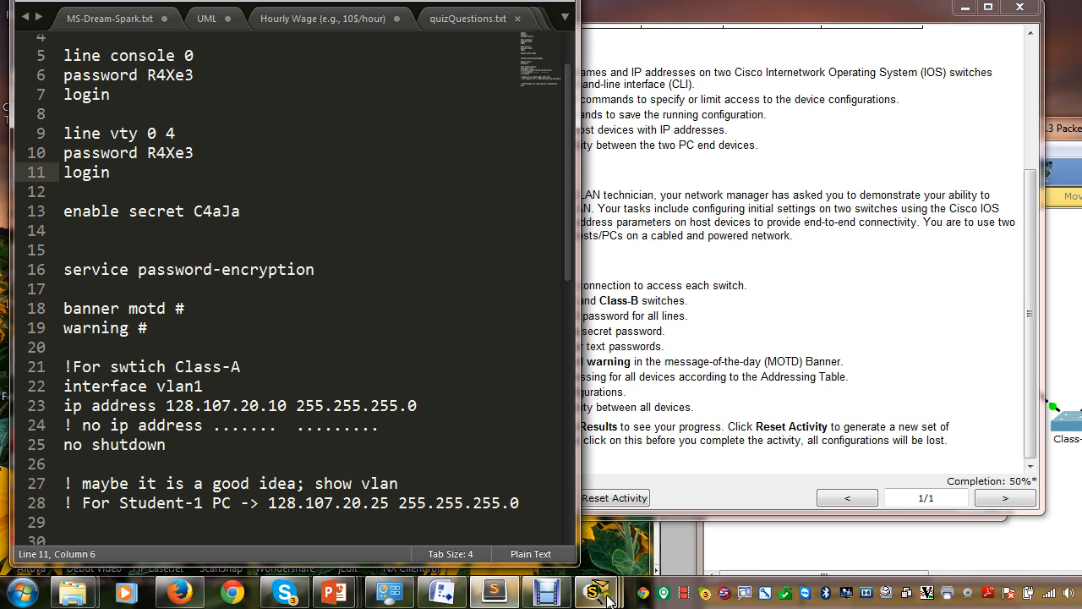
click(567, 596)
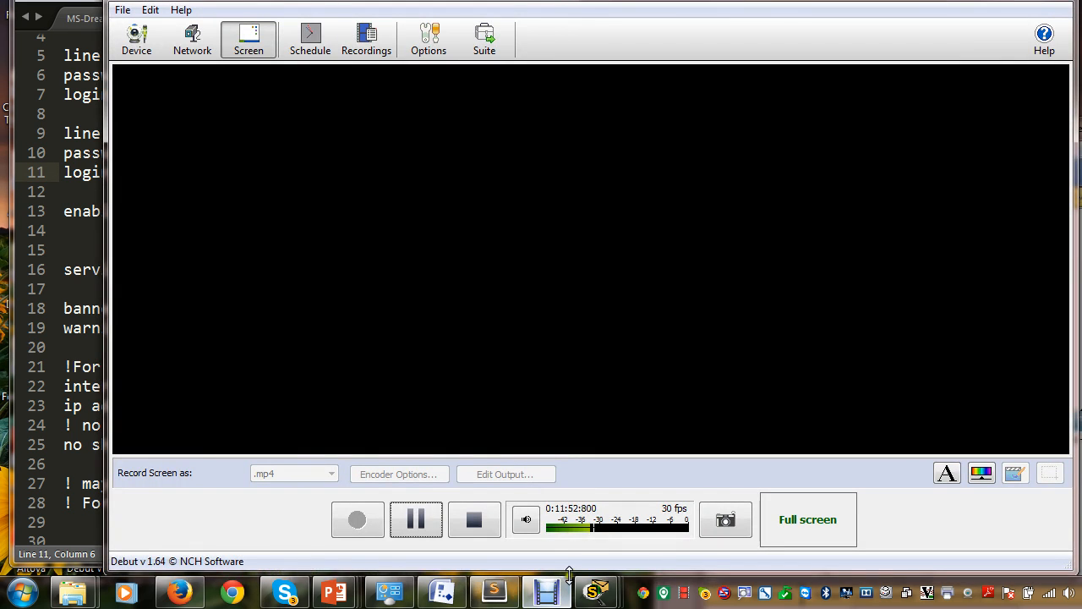